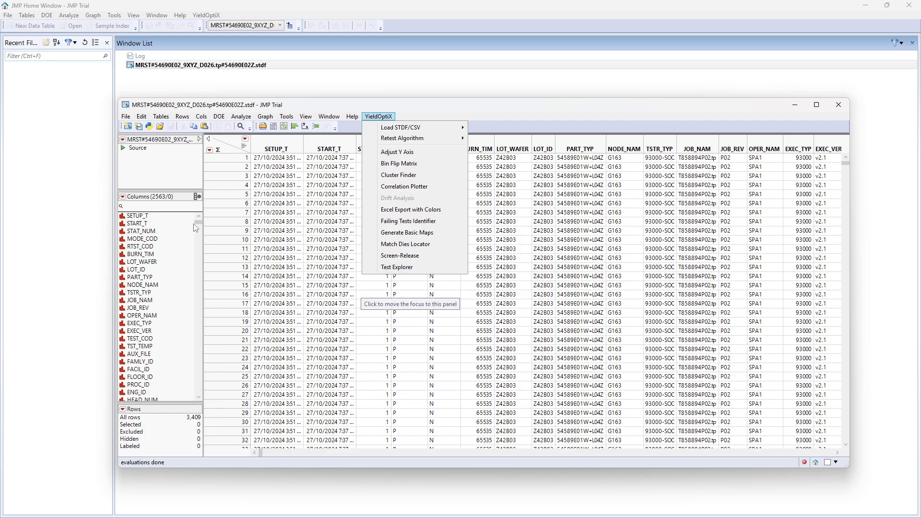
Open Test Explorer for the STDF data table and generate the Bin Pareto chart of soft bins per wafer
click(367, 266)
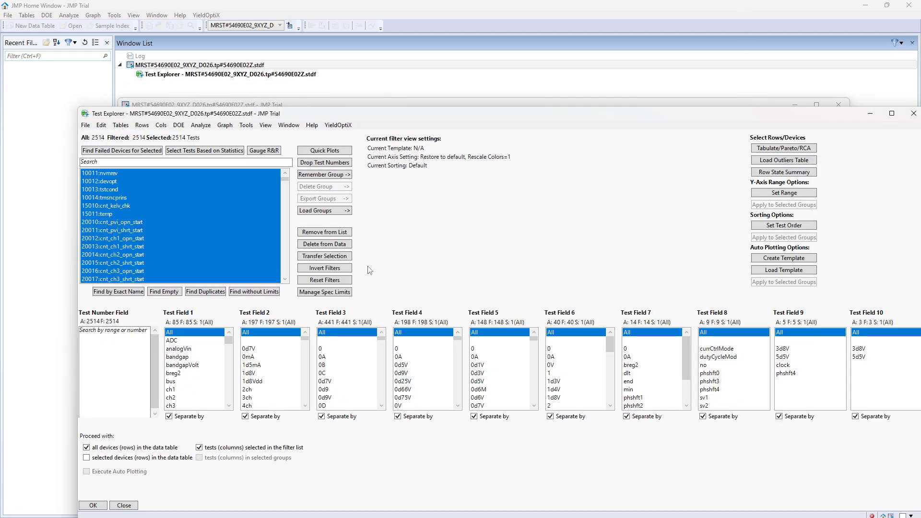
drag(372, 116, 303, 87)
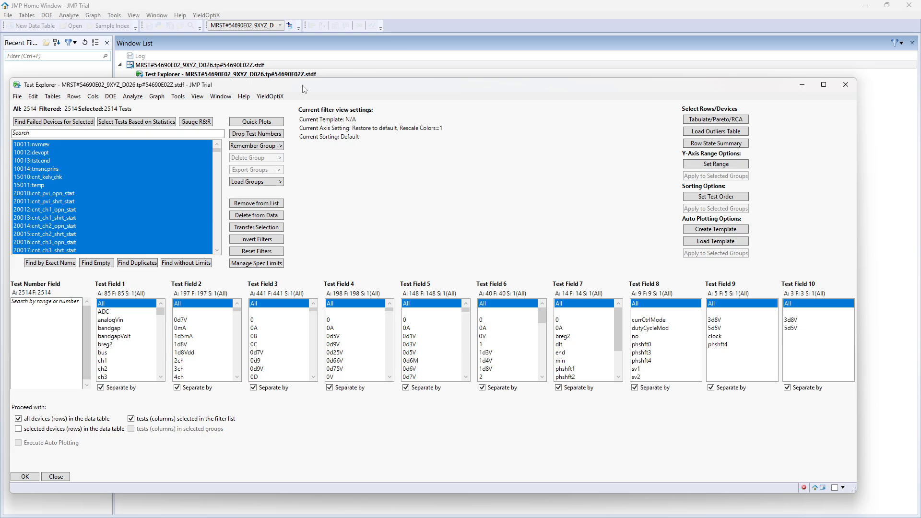
click(716, 120)
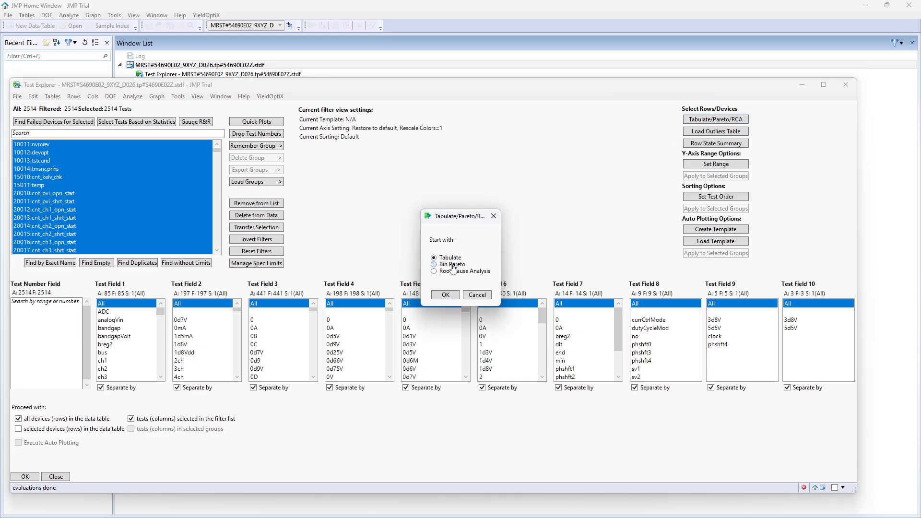
click(449, 296)
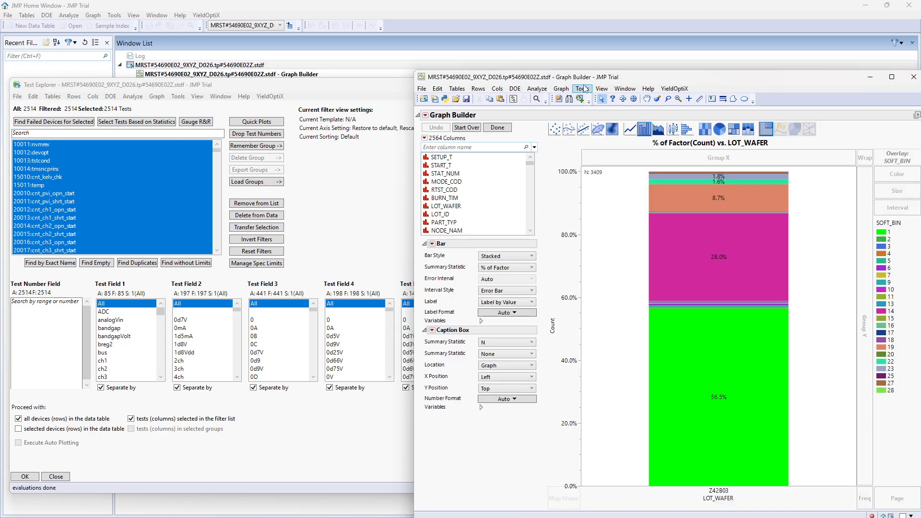
drag(585, 80, 445, 50)
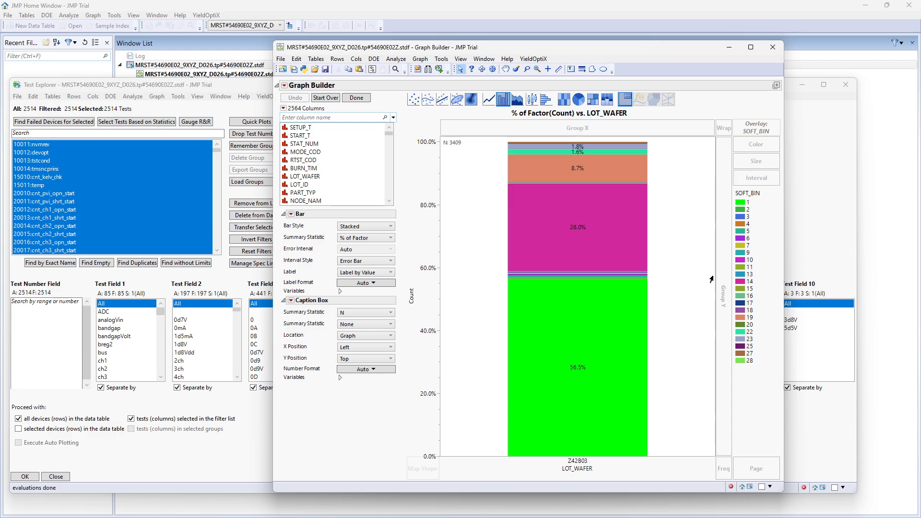
Highlight soft bins 14 and 19 one after the other in the stacked bar chart and clear the selection
click(749, 282)
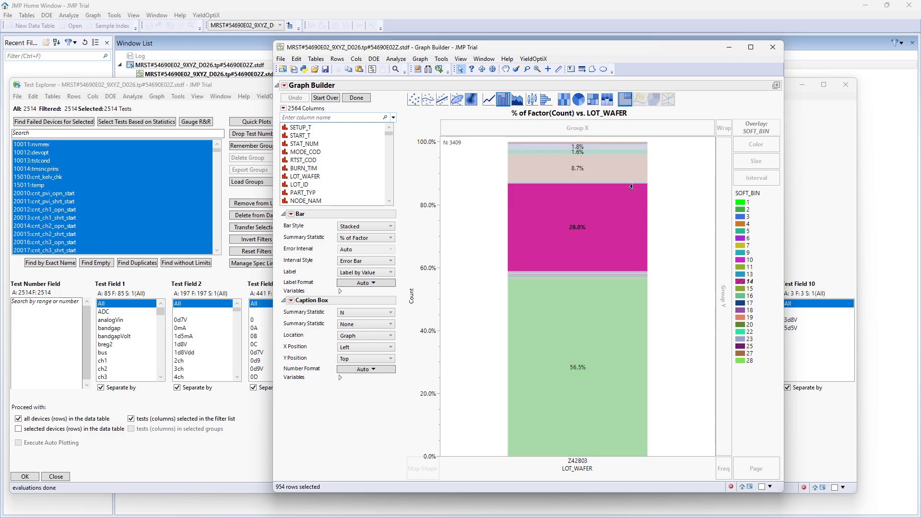
click(621, 174)
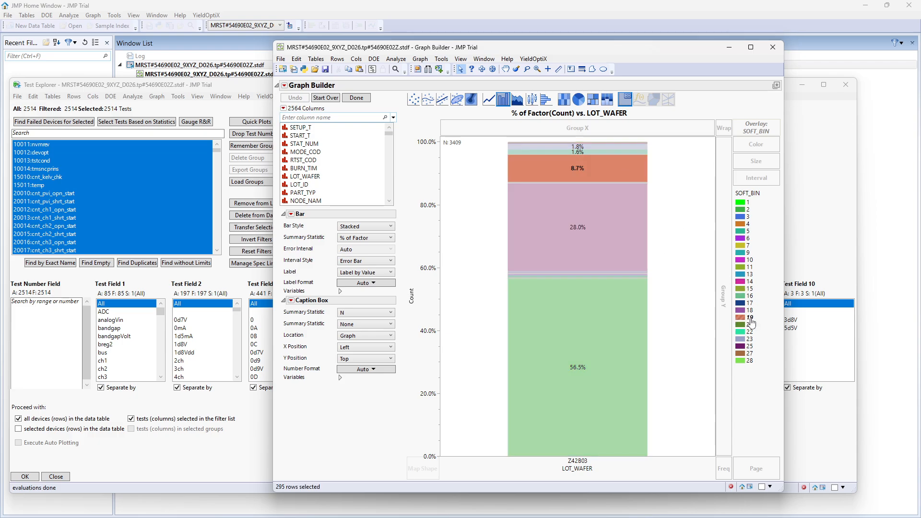
click(486, 282)
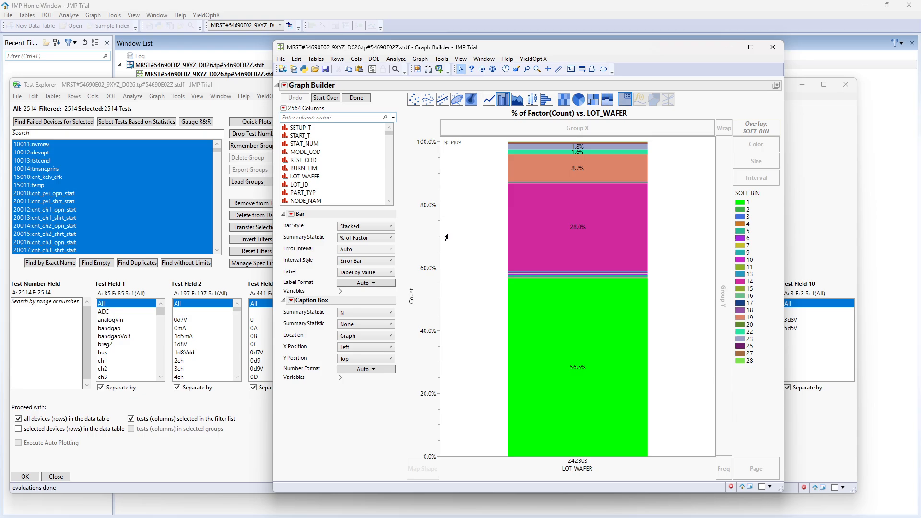
Revert the chart's Count axis to its default settings
right_click(431, 270)
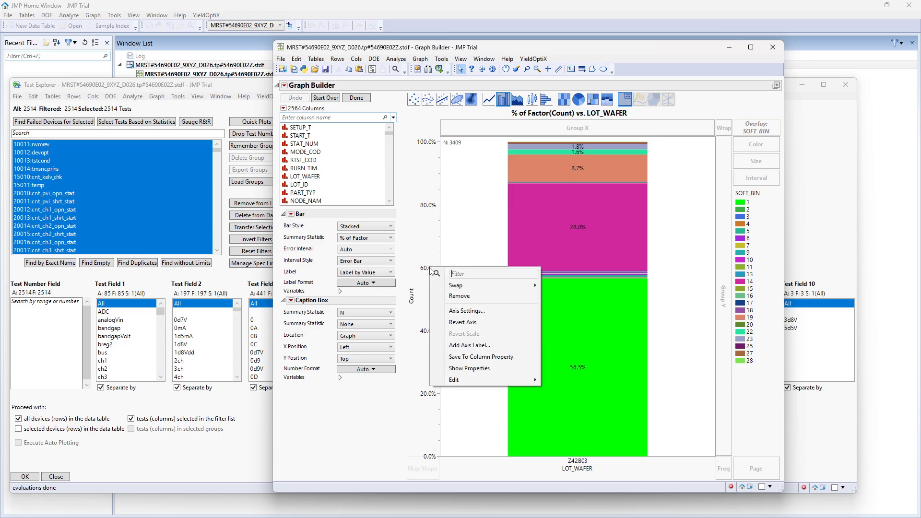
click(458, 323)
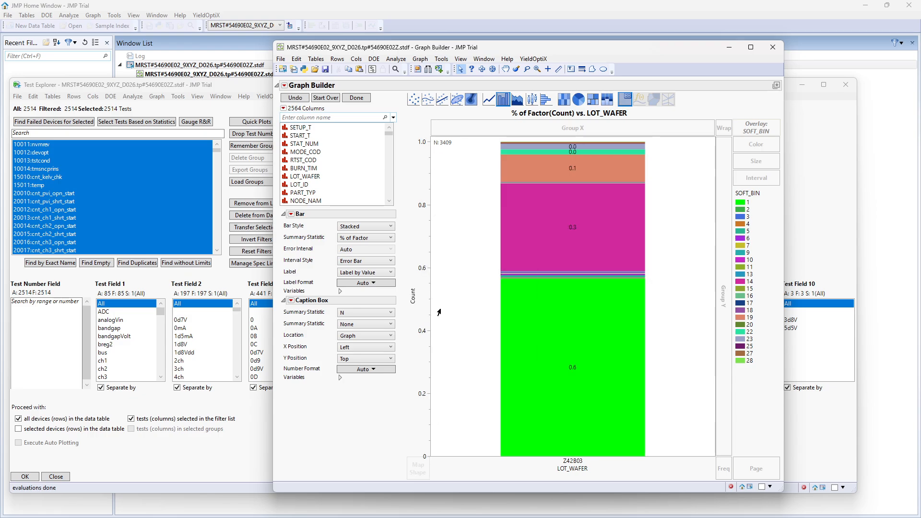
Try the Sum summary statistic and the Side by side bar style on the chart, undoing each change
click(385, 239)
click(376, 304)
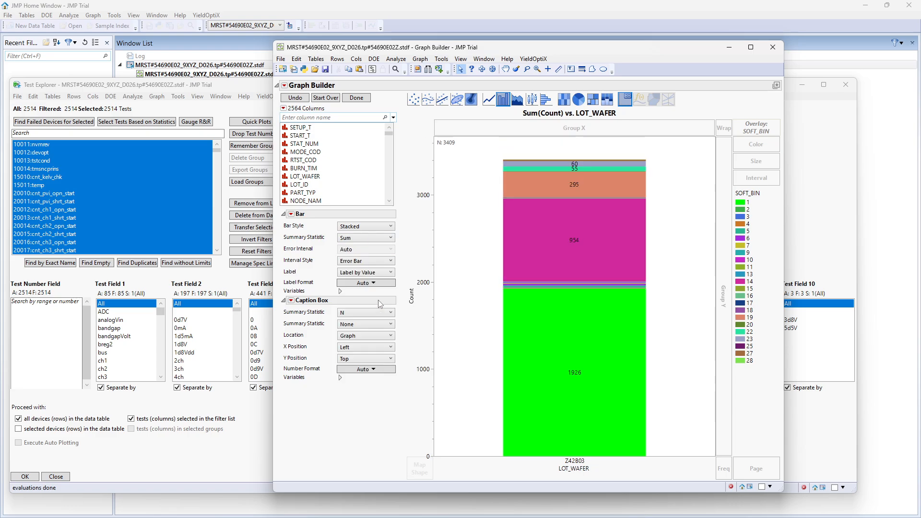
click(295, 98)
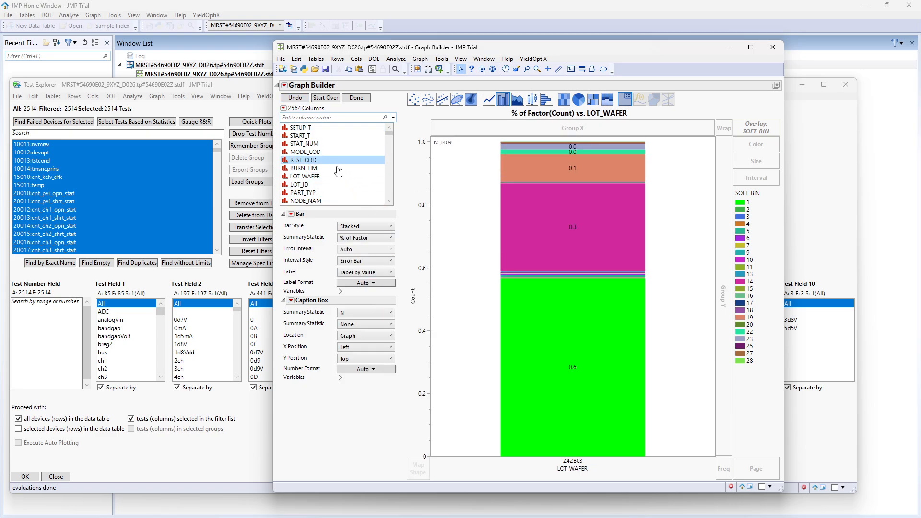
click(389, 232)
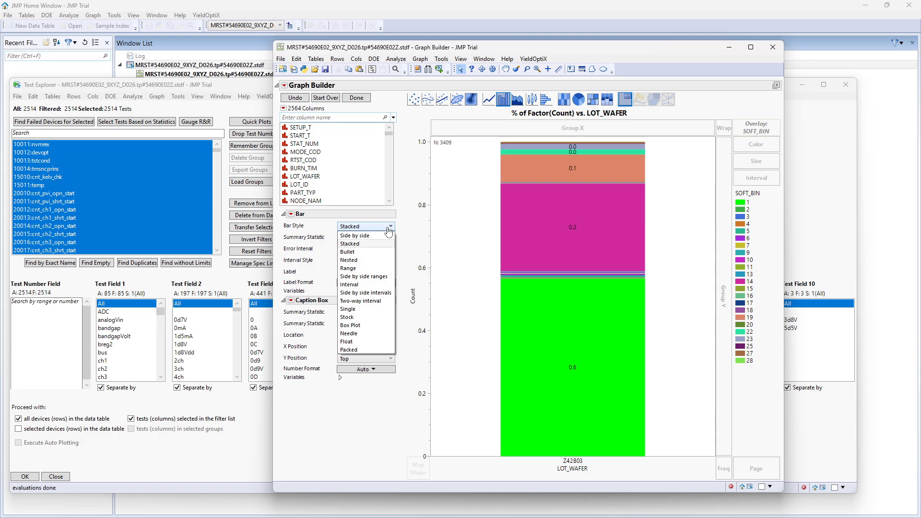
click(387, 237)
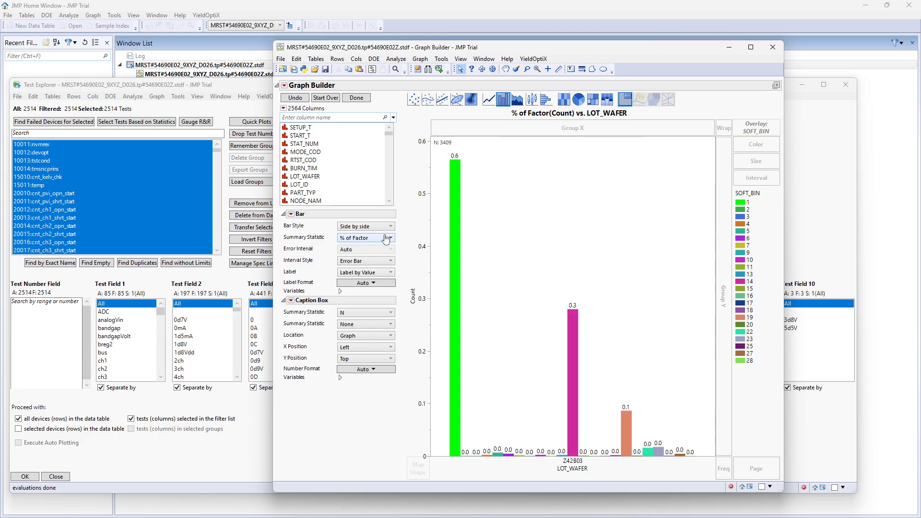
click(297, 98)
Filter the columns by "pf", try SBIN_PF as the chart's X variable and undo the replacement
click(299, 118)
text(pf)
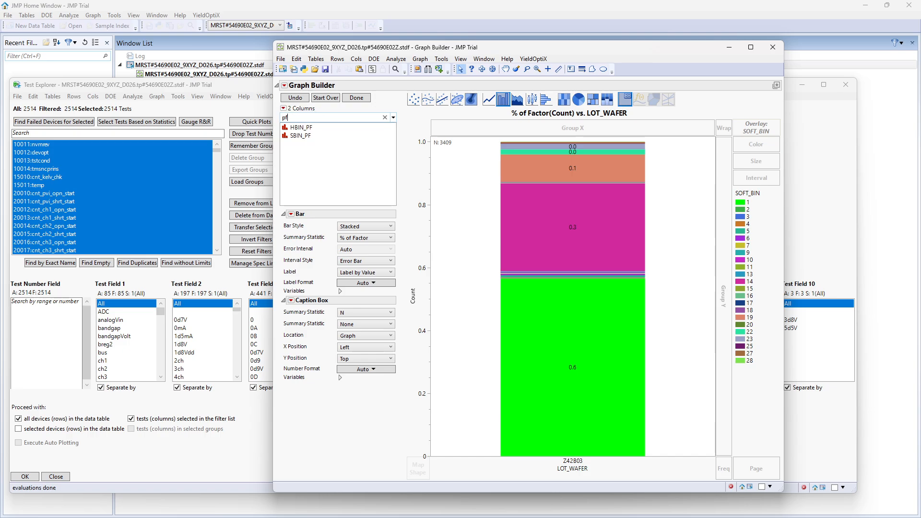
click(307, 136)
drag(314, 138, 601, 461)
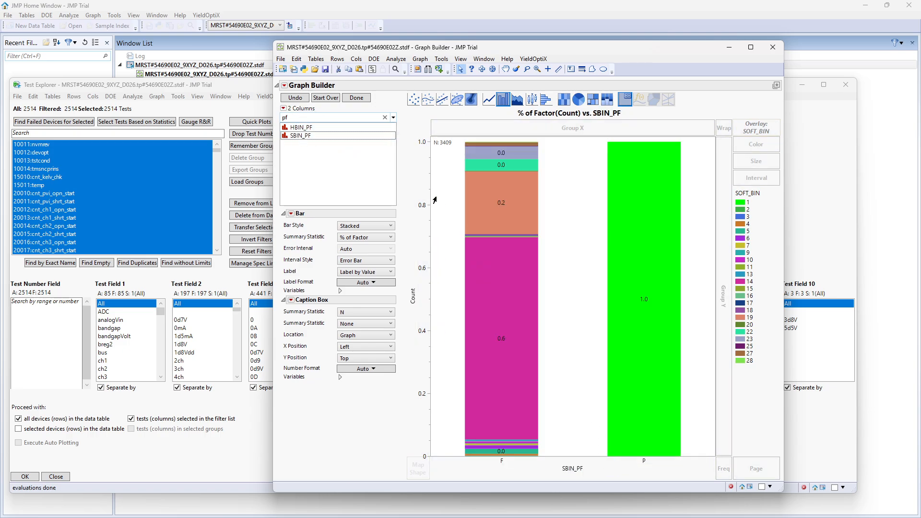
click(296, 98)
Filter the columns by "si" and replace the chart's X variable with SITE_NUM
double_click(284, 118)
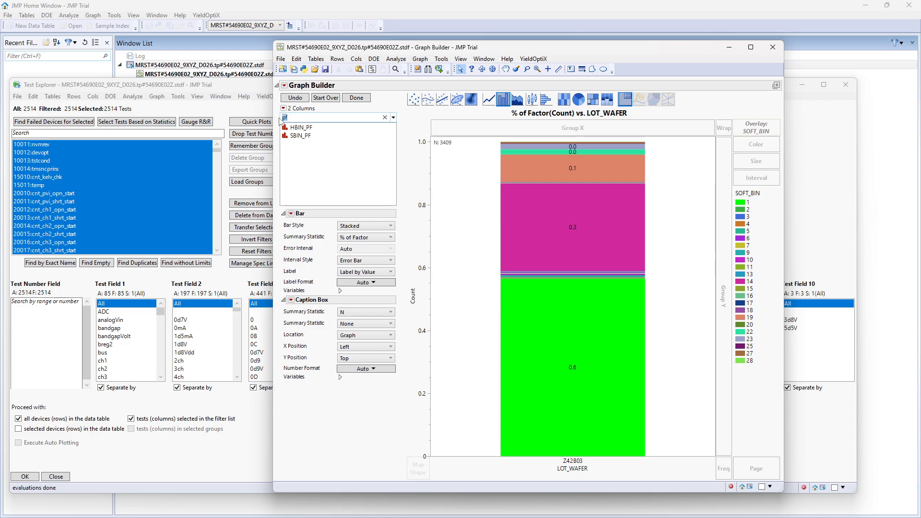
text(si)
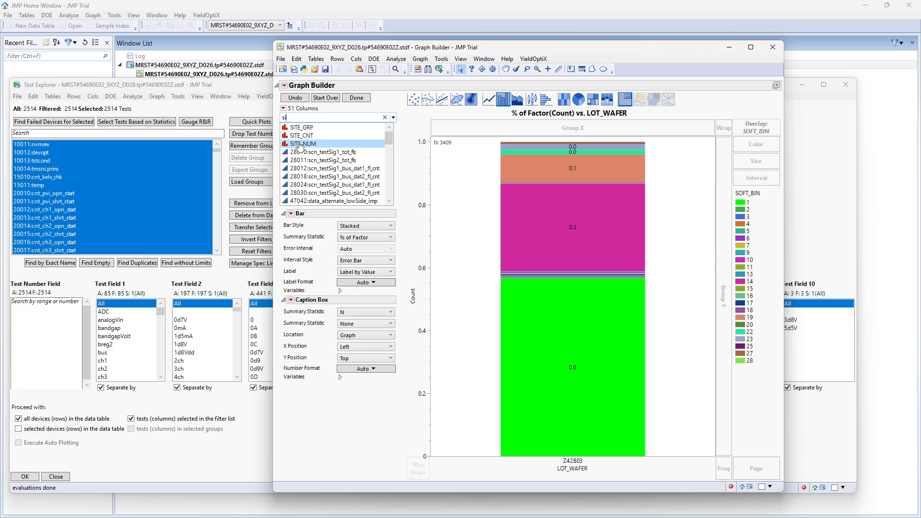
drag(302, 143, 599, 458)
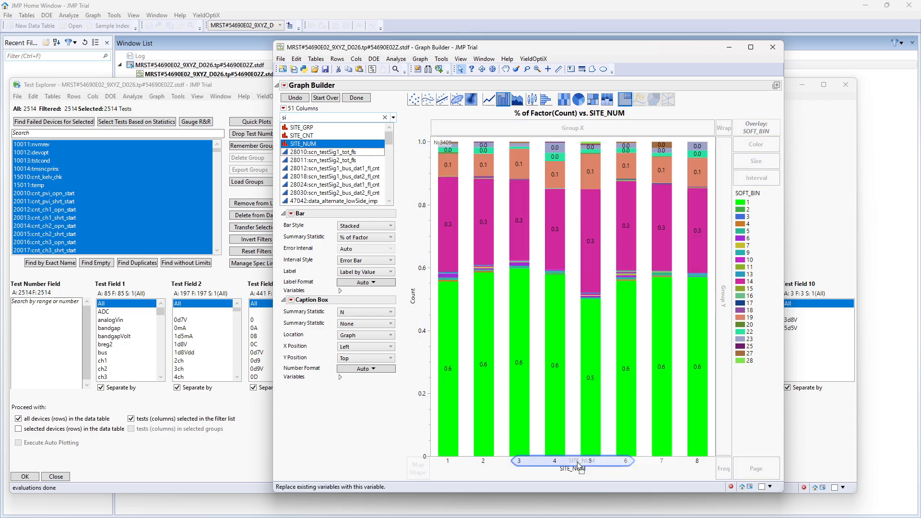
Set the bars to No Labels and put the TD# column on the chart's X axis
click(383, 272)
click(378, 282)
drag(293, 117, 578, 473)
text(td)
click(295, 128)
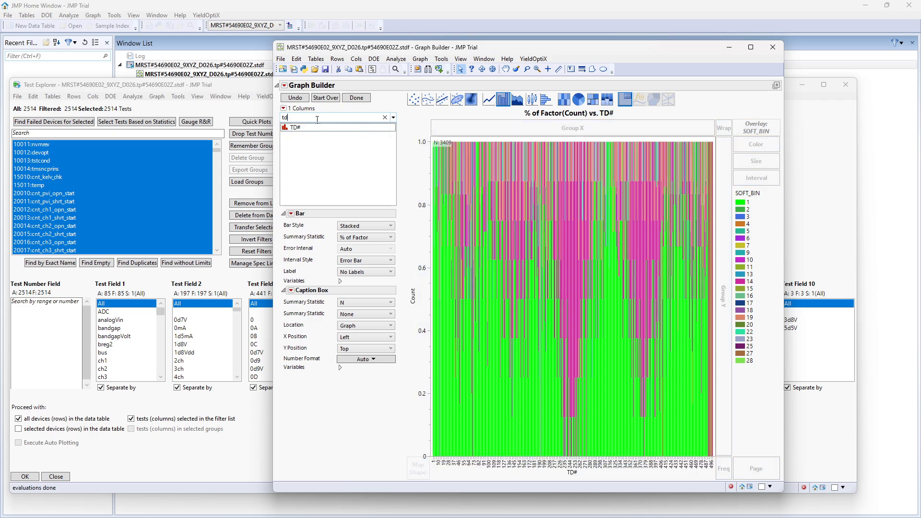
Color the TD# chart by SBIN_PF, widen the graph and finish editing it
text(pf)
click(300, 135)
drag(300, 136, 755, 145)
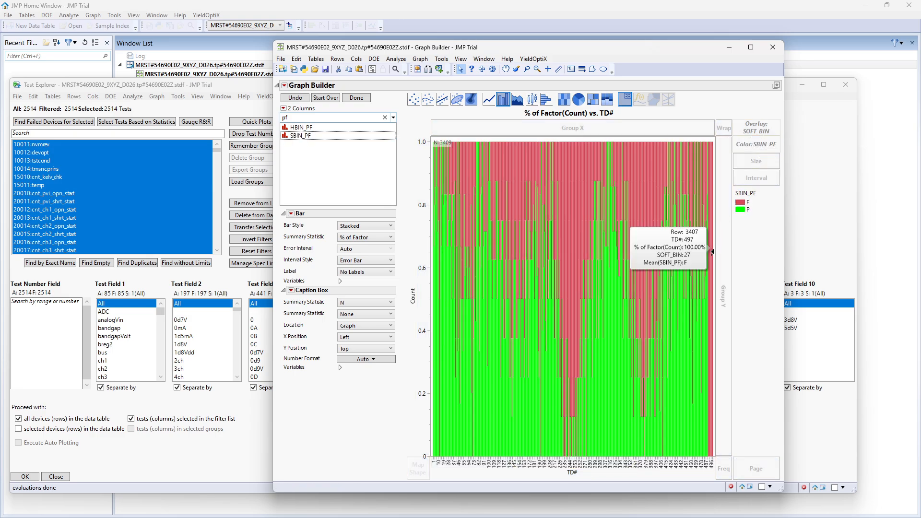
drag(715, 248, 843, 248)
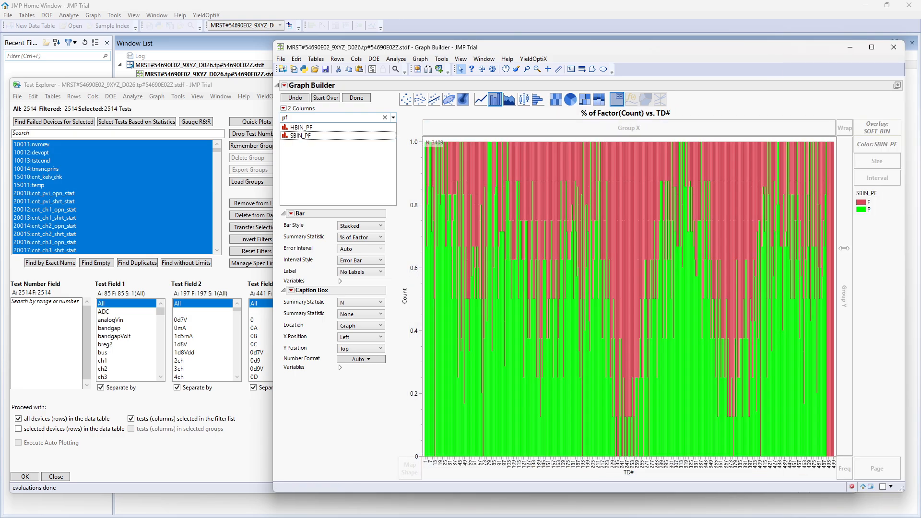
click(362, 98)
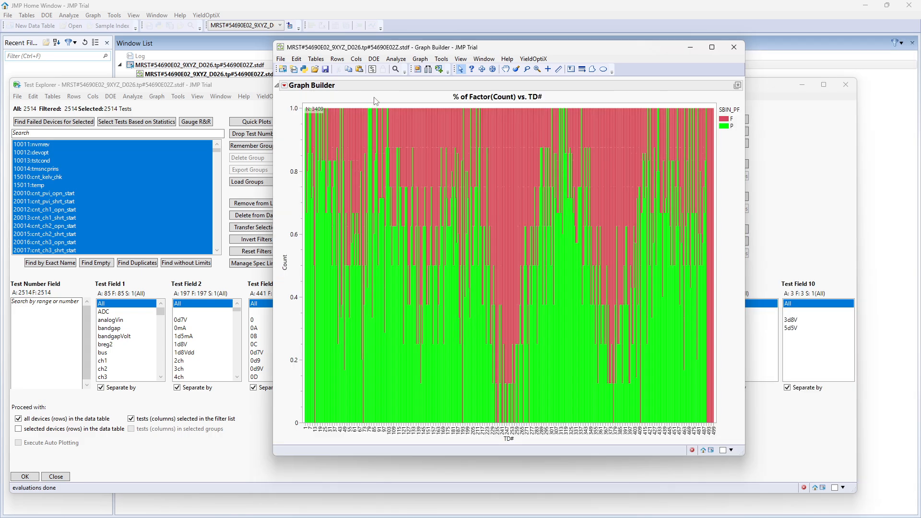
Generate the basic wafer map for the data and color it by SBIN_PF
click(531, 61)
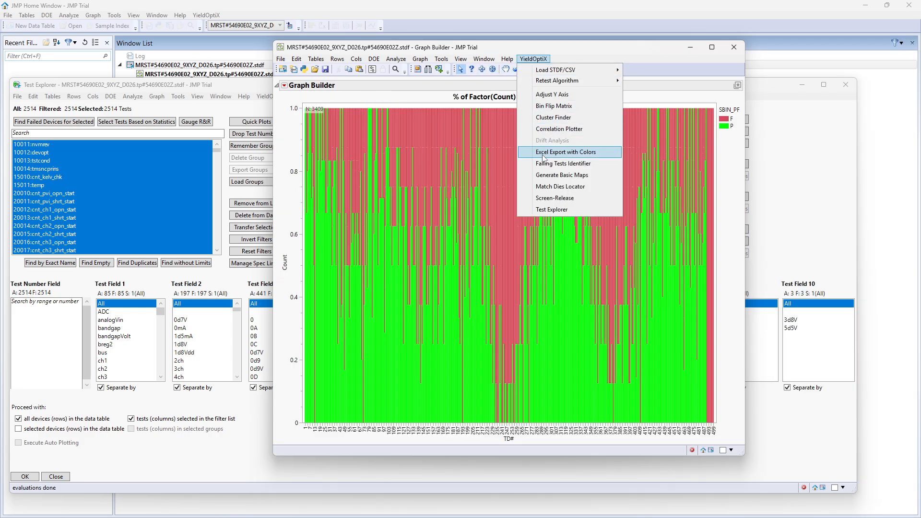
click(548, 177)
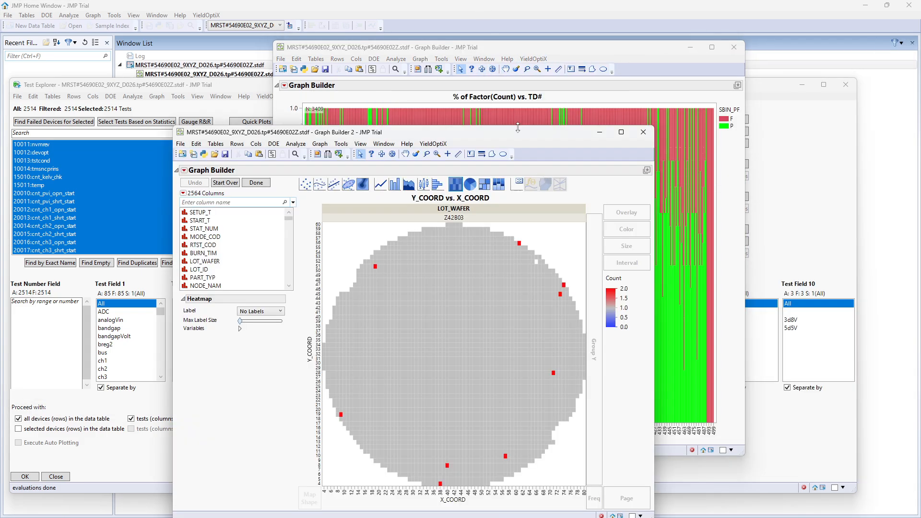
drag(518, 127, 357, 89)
text(pf)
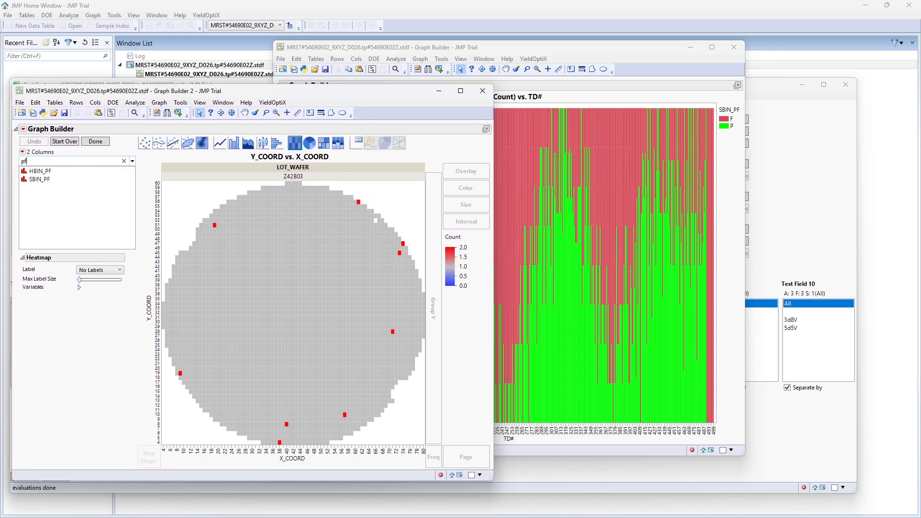
click(82, 179)
drag(151, 187, 473, 187)
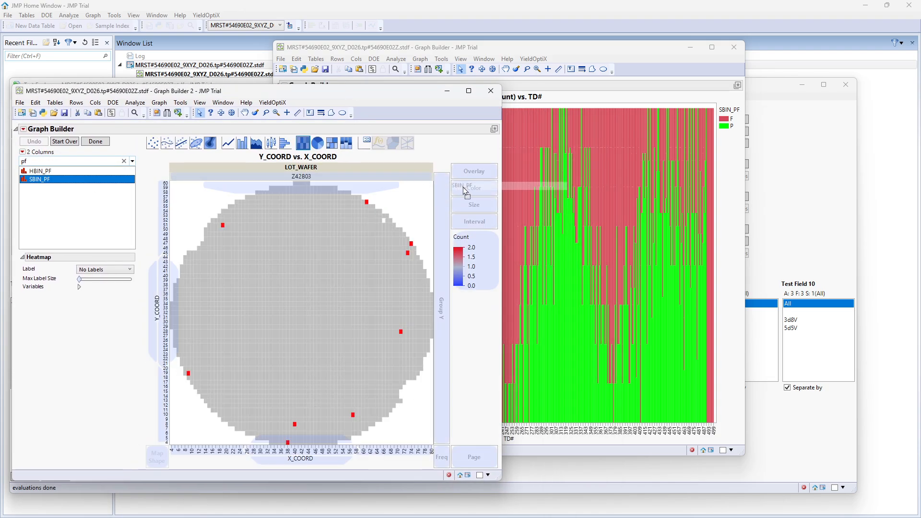
Select a range of touchdowns in the TD# chart to highlight their dies on the wafer map, and close both graphs
drag(534, 51, 704, 76)
drag(700, 280, 653, 287)
drag(758, 297, 813, 306)
click(904, 72)
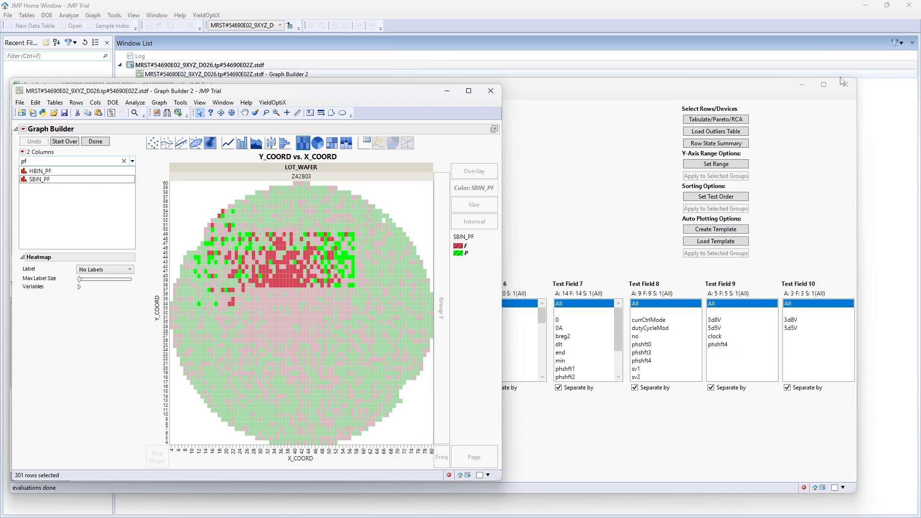
click(490, 91)
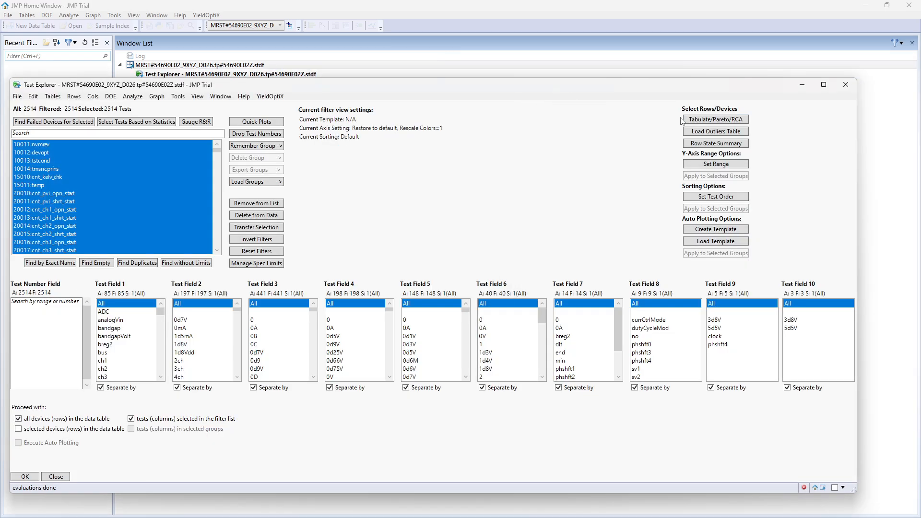
Generate the Tabulate report from Test Explorer and add LOT_ID as a row grouping before SOFT_BIN
click(708, 121)
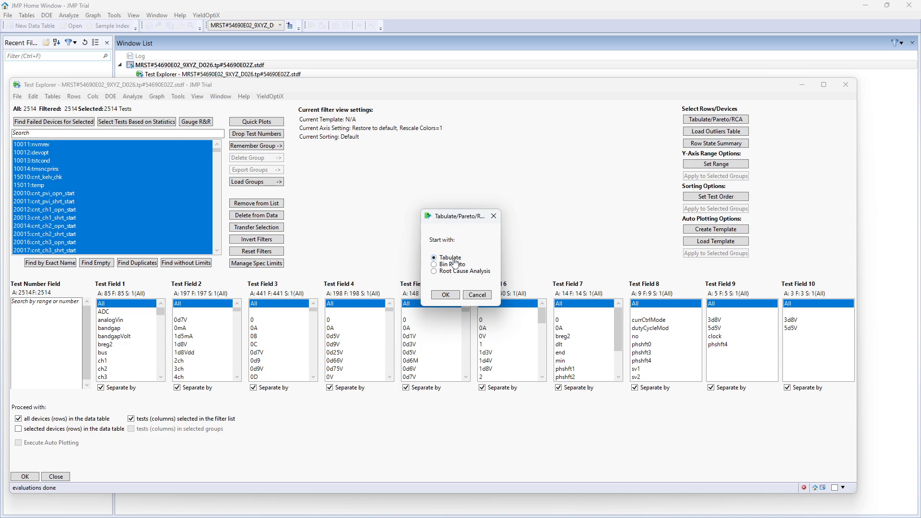
click(446, 295)
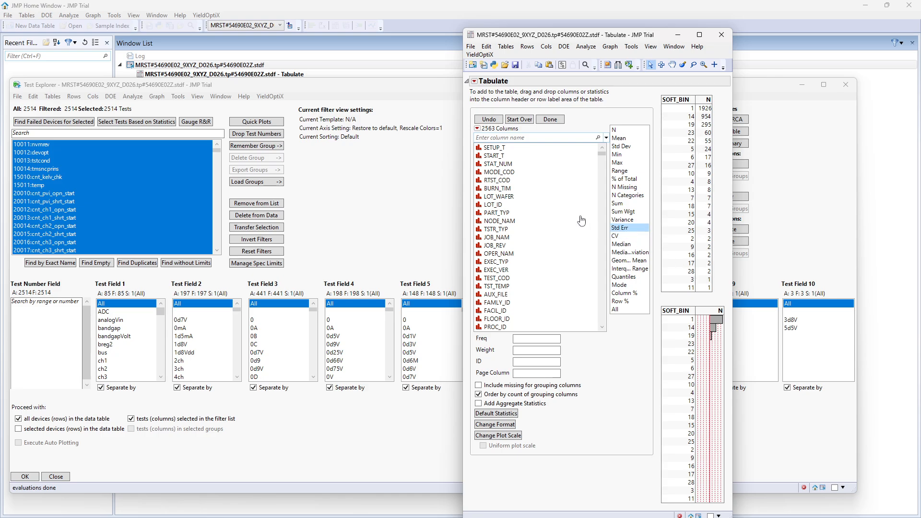
click(522, 207)
drag(522, 207, 665, 104)
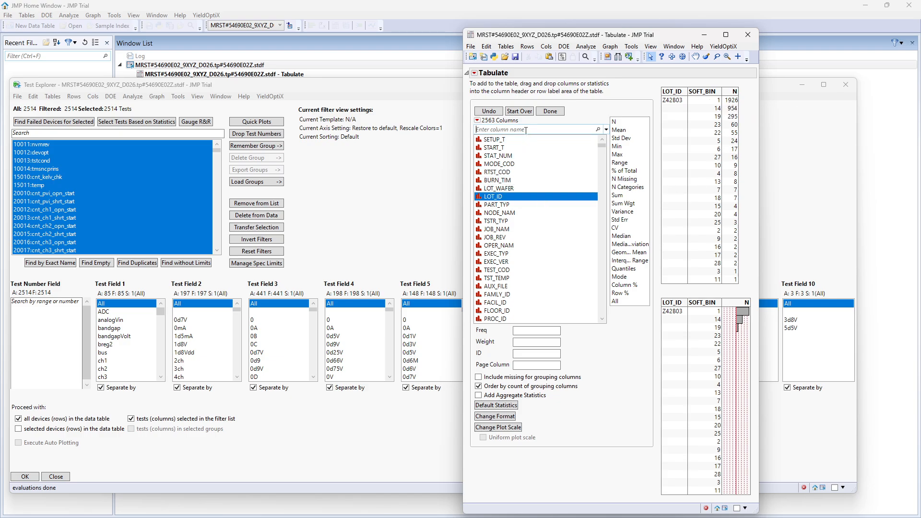
Split the table into SITE_NUM columns showing the Column % statistic, finish editing and close the report
text(si)
drag(515, 156, 735, 96)
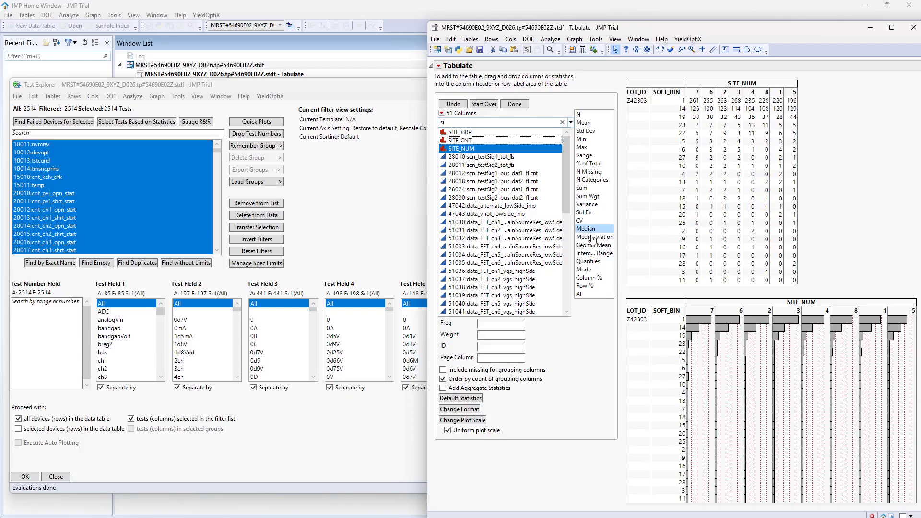
drag(591, 276, 694, 260)
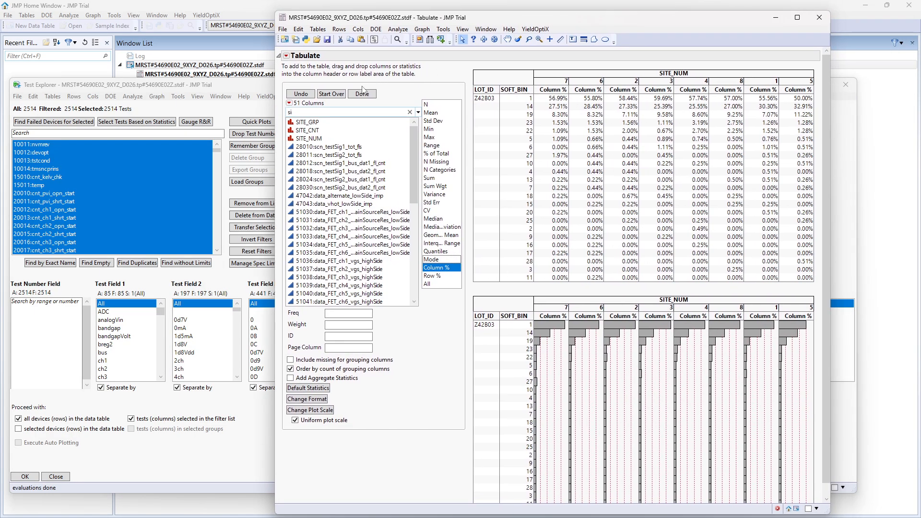
click(363, 95)
click(635, 17)
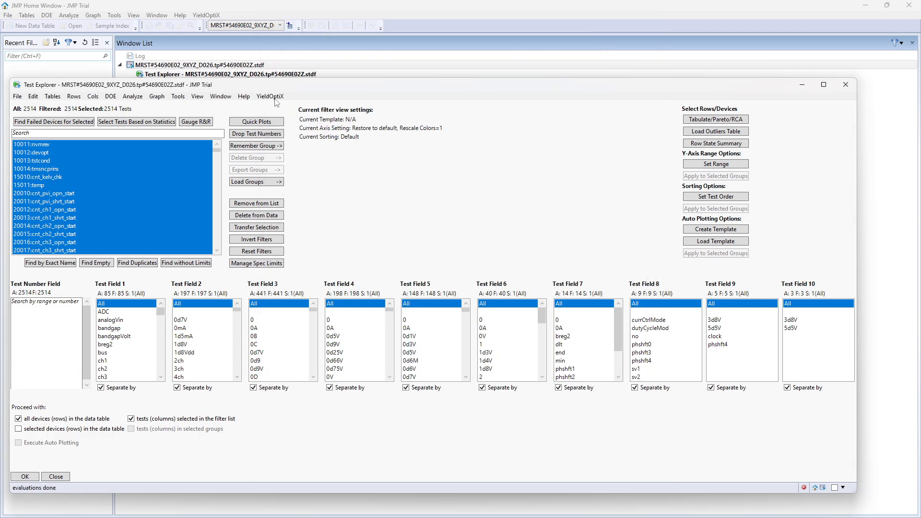
Open the table for selecting tests based on statistics and hide its Variability column group
click(149, 123)
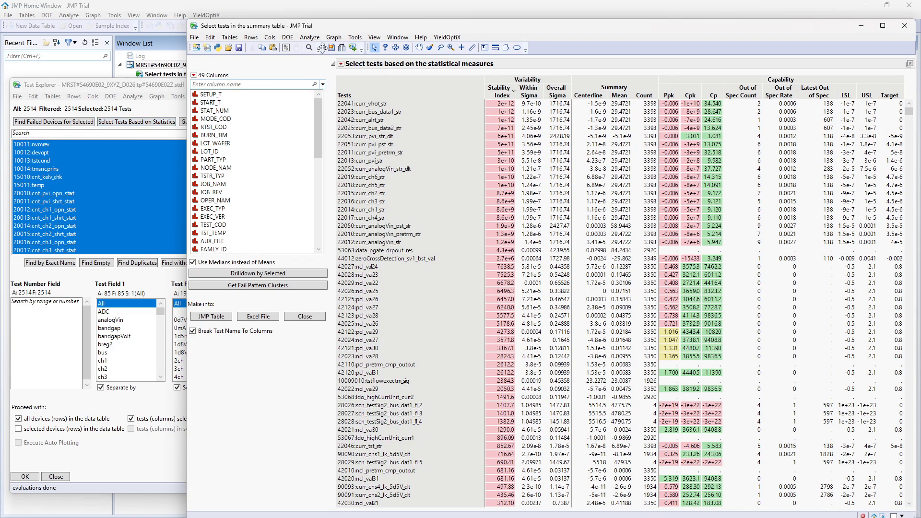
drag(391, 28, 389, 15)
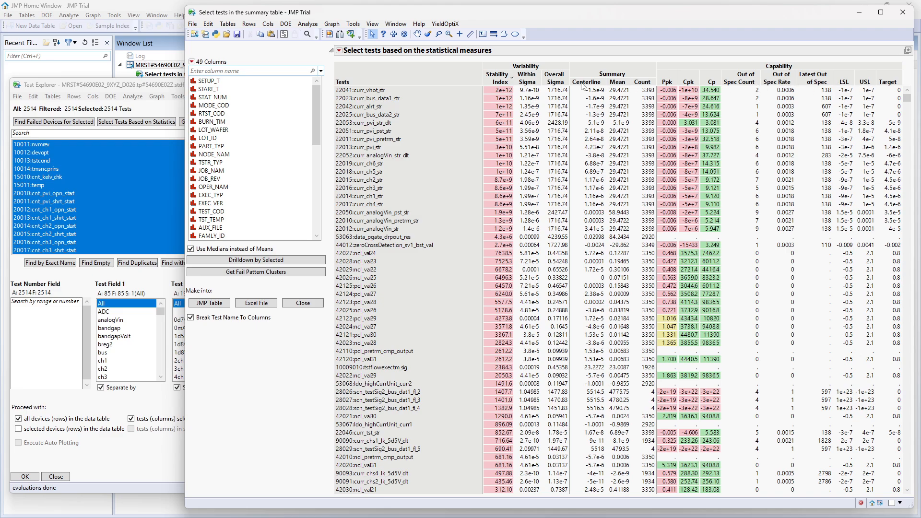
right_click(533, 81)
mouse_move(549, 98)
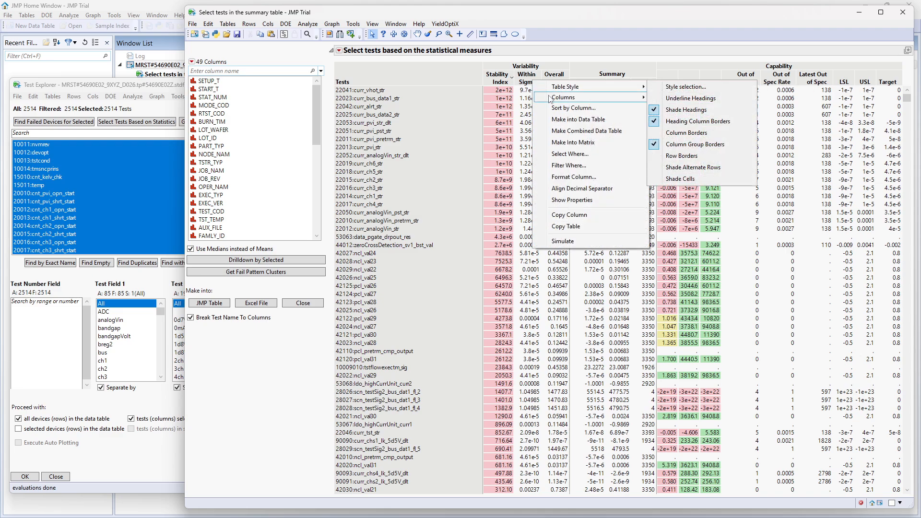
click(669, 117)
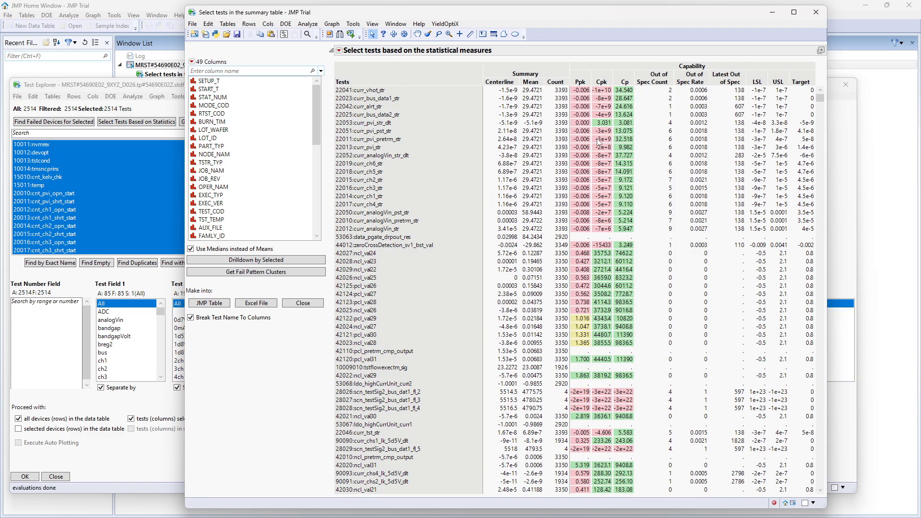
Export the test summary to an Excel file under the suggested name, look through the exported rows and close the workbook
click(266, 304)
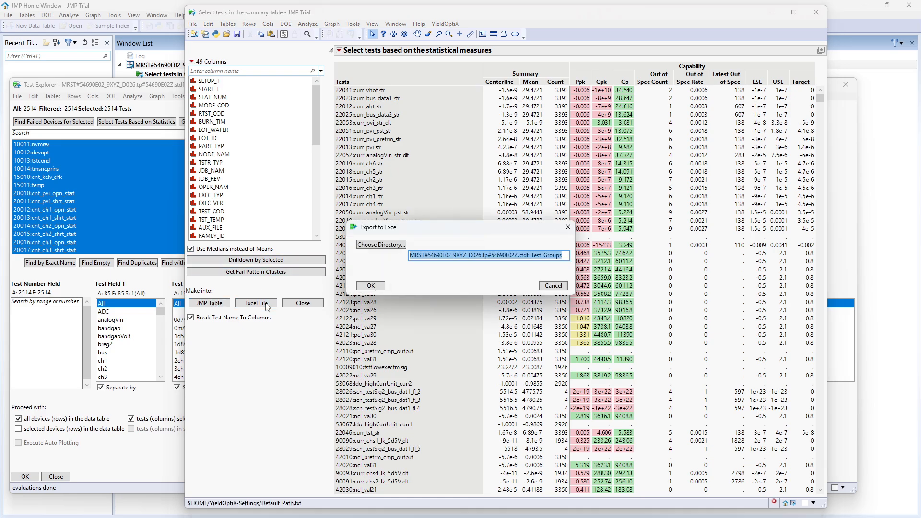
click(371, 286)
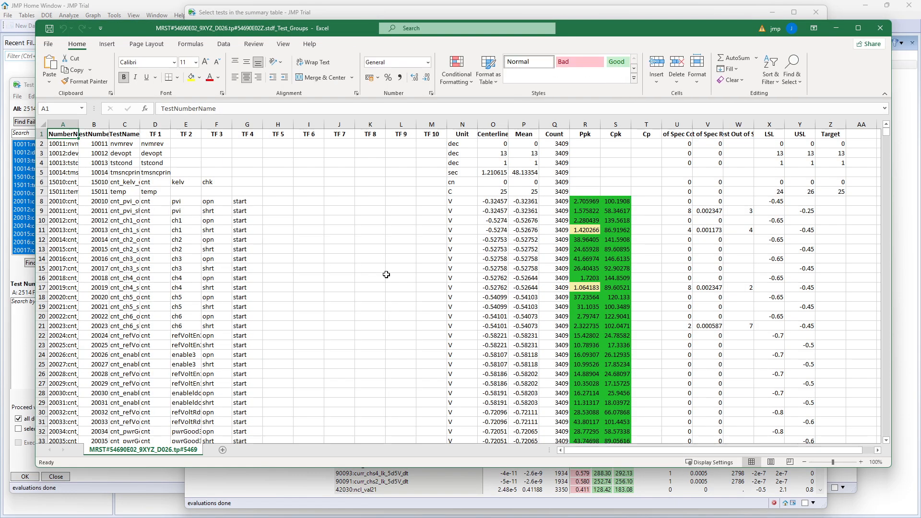
scroll(411, 241, down, 13)
scroll(539, 210, down, 14)
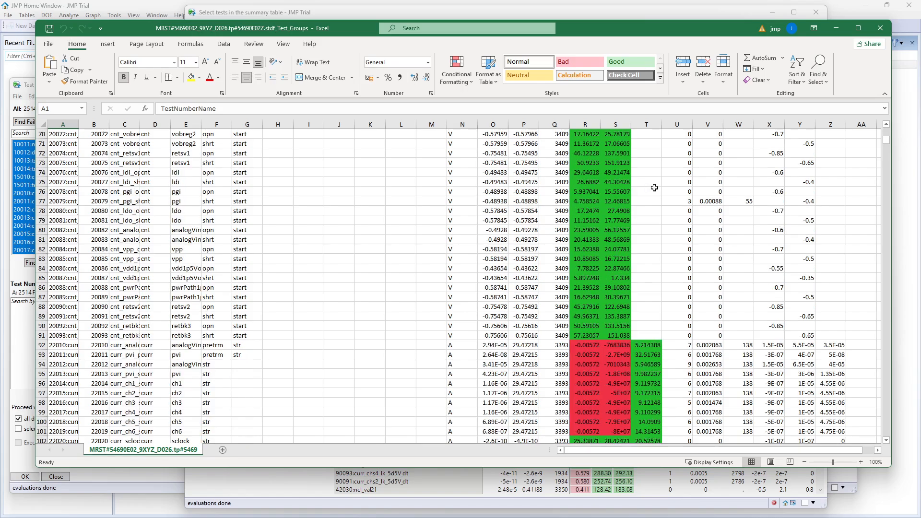
click(882, 31)
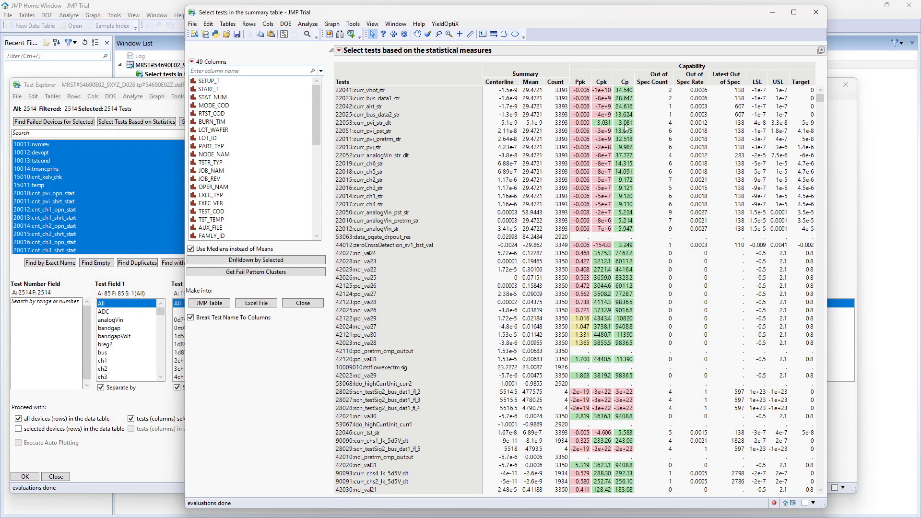
Sort the summary by Out of Spec Count in descending order and select the top test, 57017:data_enable3_vgsFast
click(659, 82)
click(659, 82)
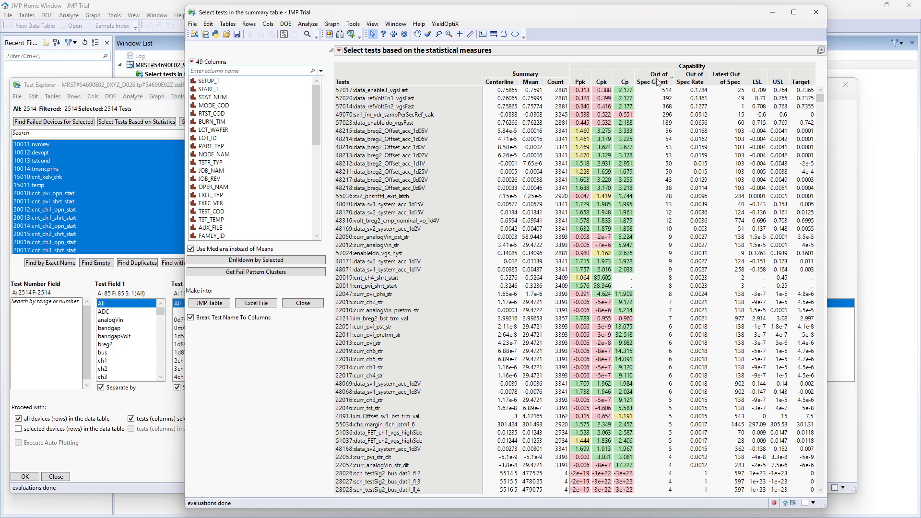
click(412, 90)
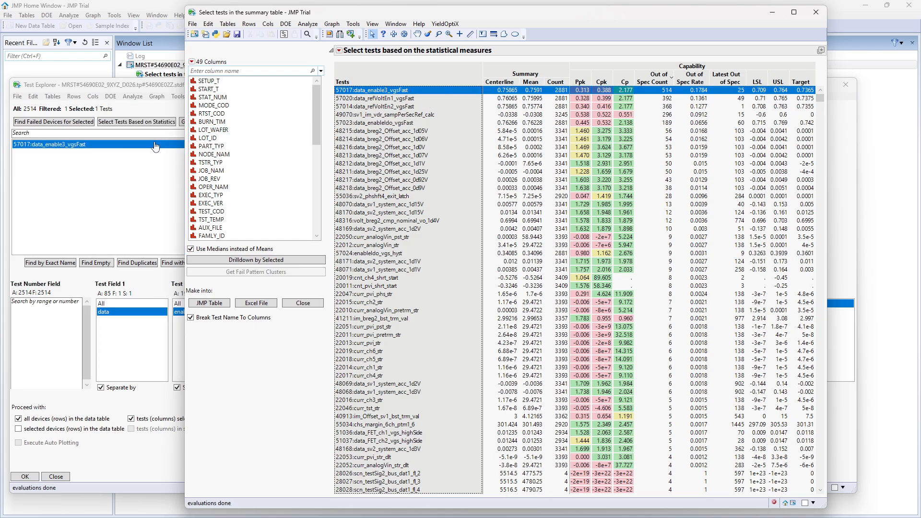
click(386, 99)
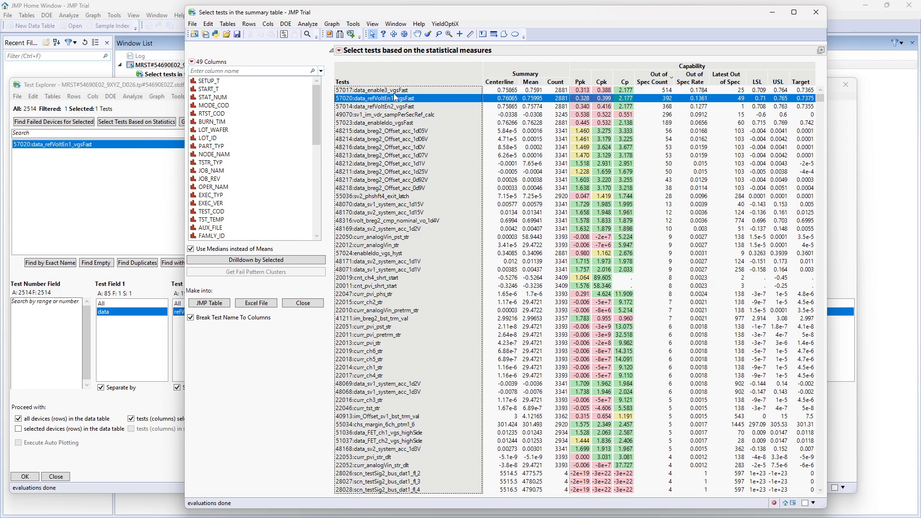
click(394, 92)
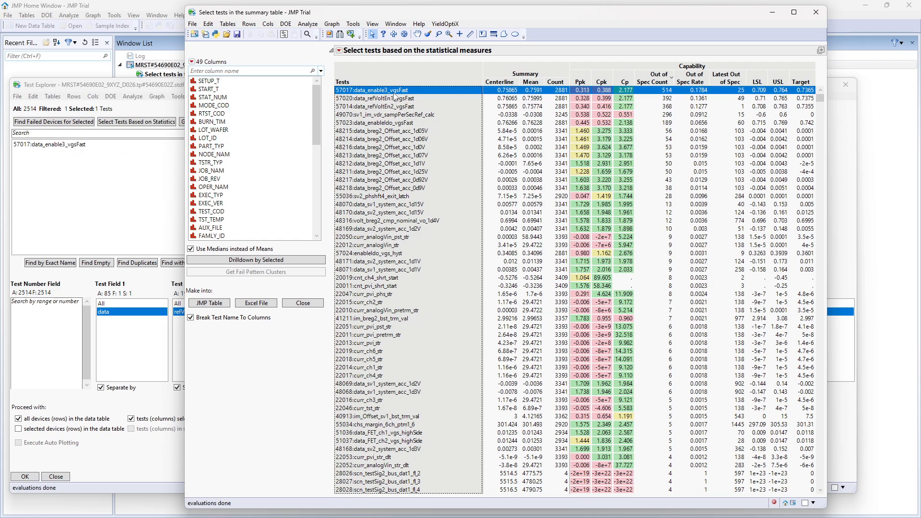
Extend the selection through 48218:data_breg2_Offset_acc_0d9V and deselect the first five tests, keeping only the data_breg2_Offset_acc tests
shift+click(402, 188)
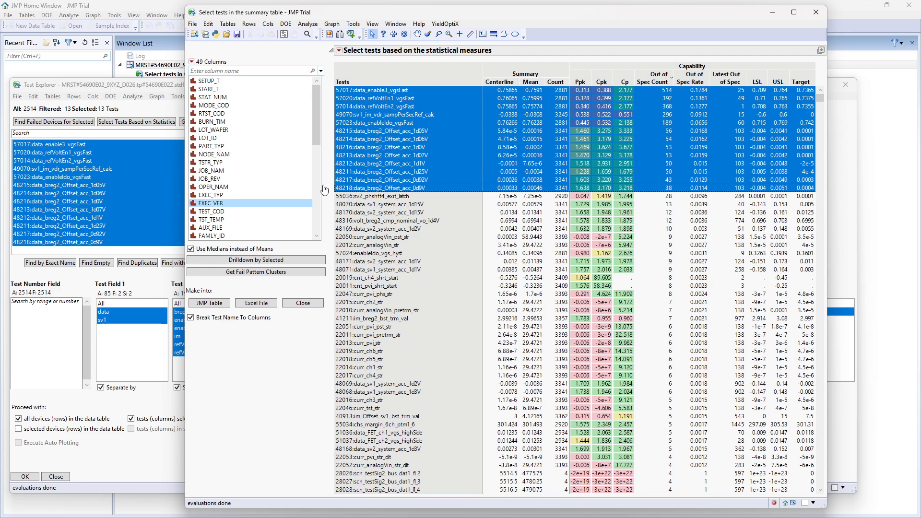
ctrl+click(414, 91)
ctrl+click(411, 99)
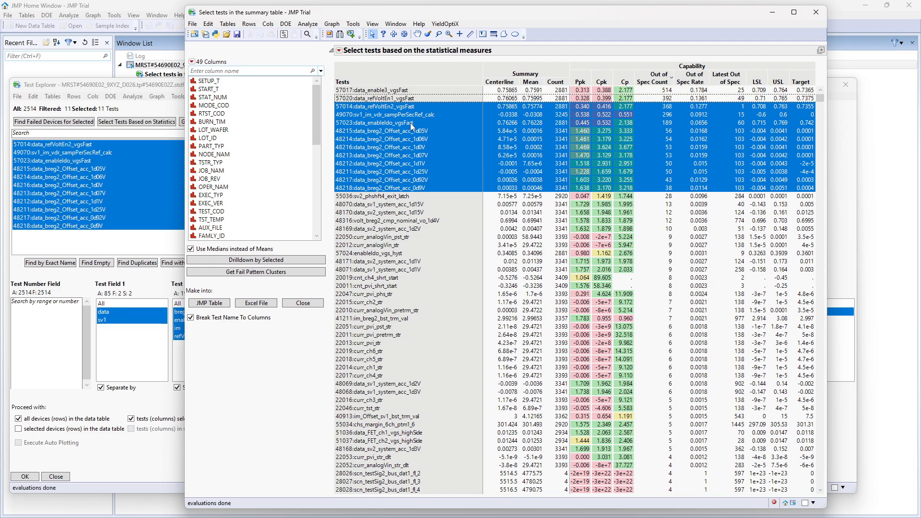
ctrl+click(411, 123)
ctrl+click(414, 115)
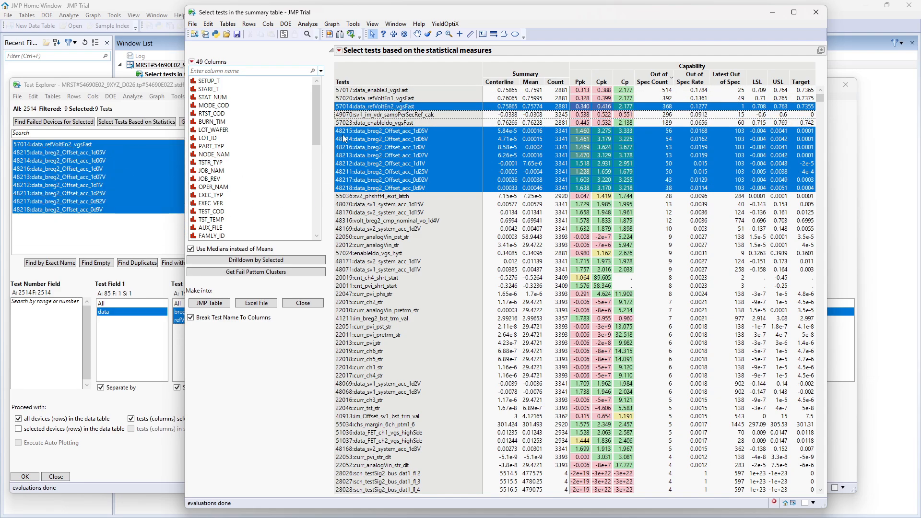
ctrl+click(382, 106)
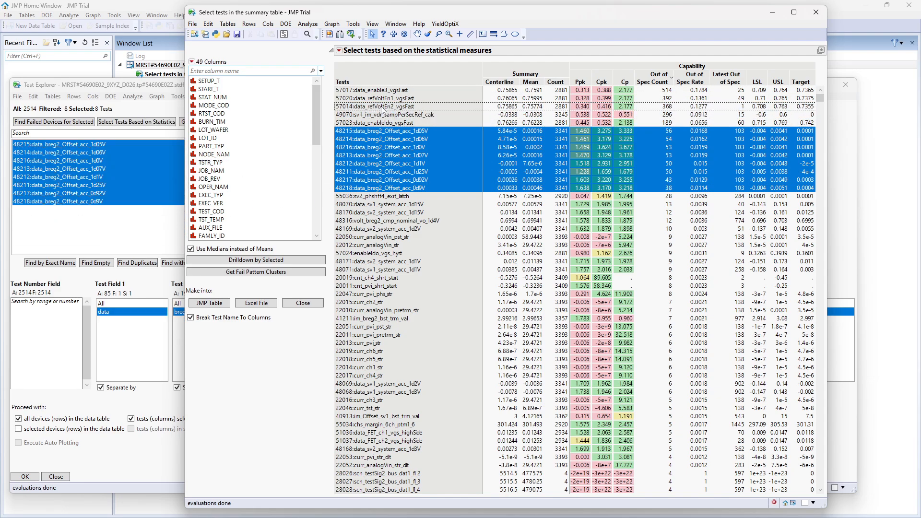
Select all tests where Out of Spec Count is greater than 0
right_click(661, 81)
click(684, 155)
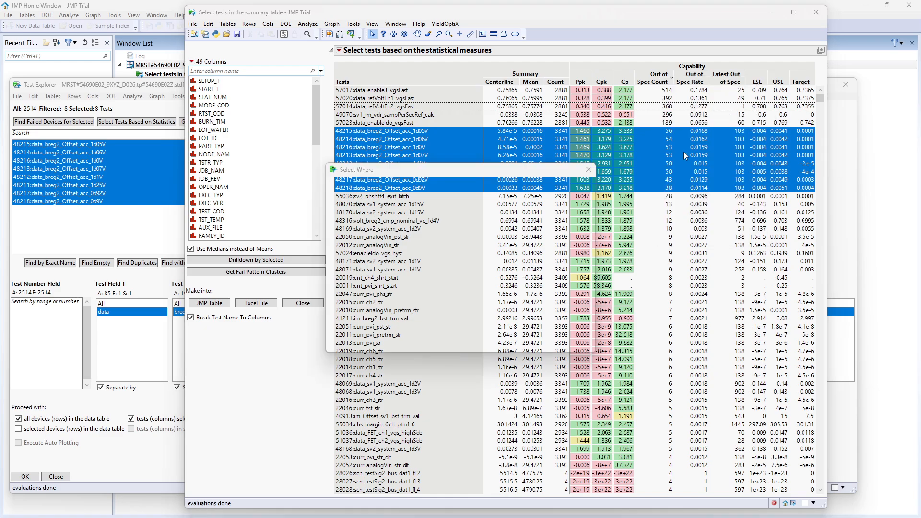
click(461, 290)
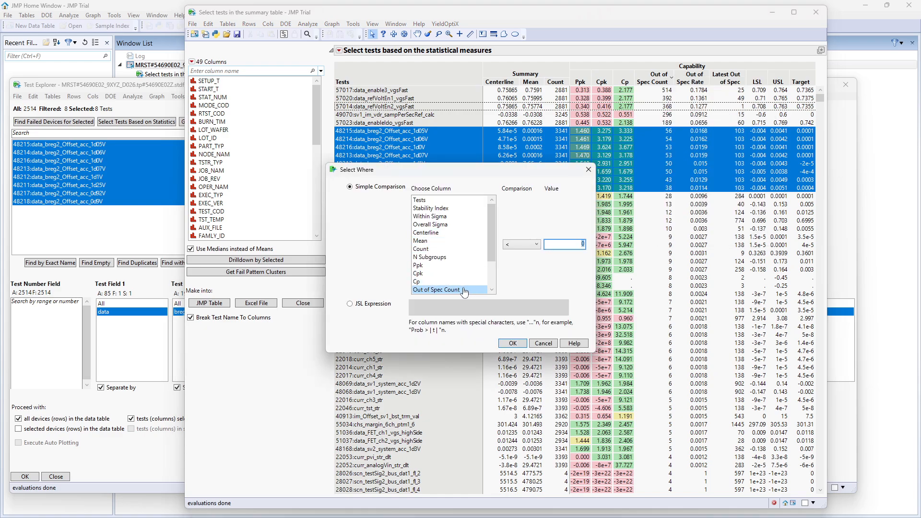
click(525, 245)
click(524, 280)
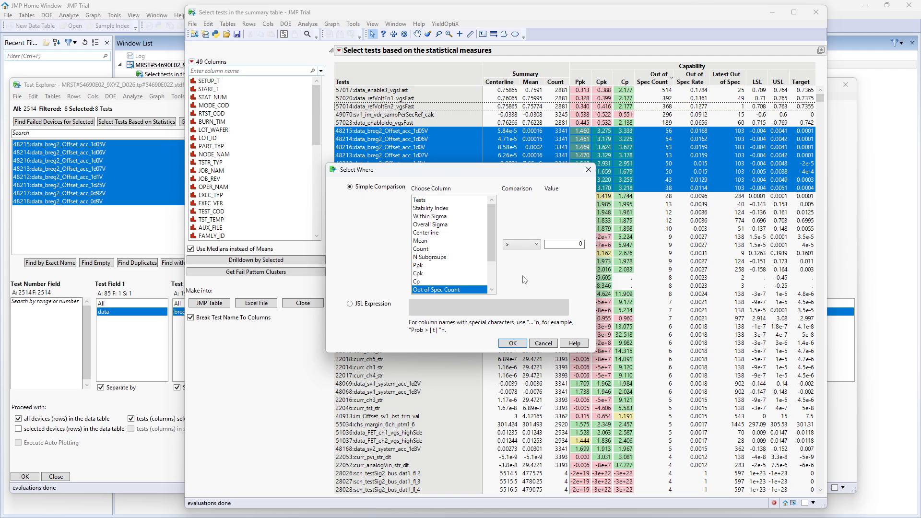
click(513, 343)
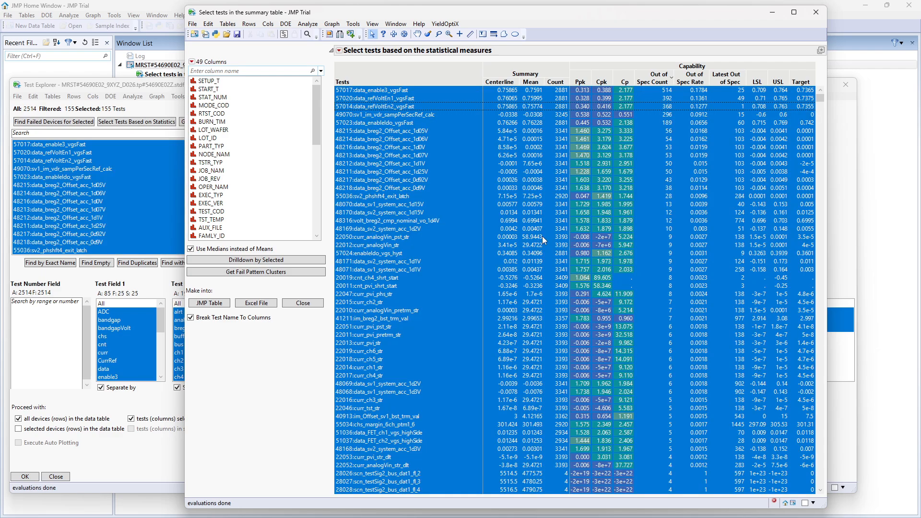
Return to Test Explorer and generate Quick Plots for the filtered tests with Normal Quantile Plots and Basic Parametric Maps
drag(537, 12, 622, 16)
click(216, 85)
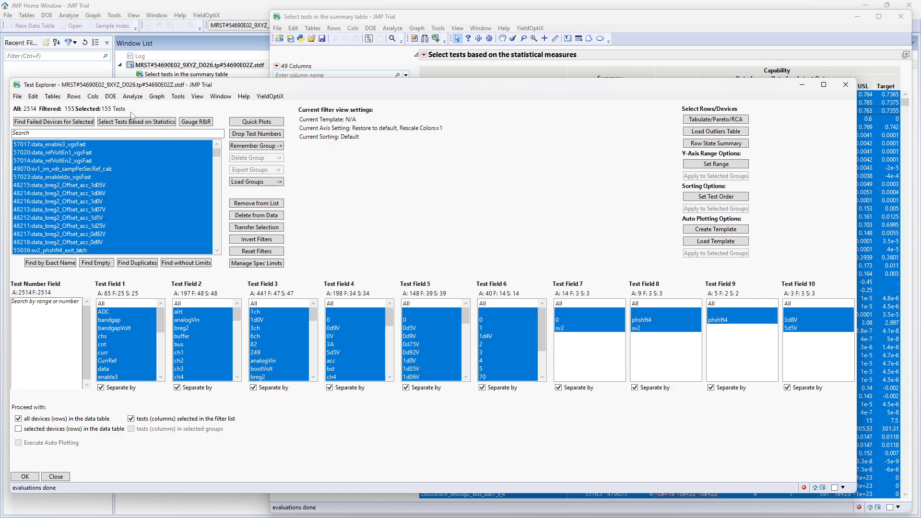
click(254, 122)
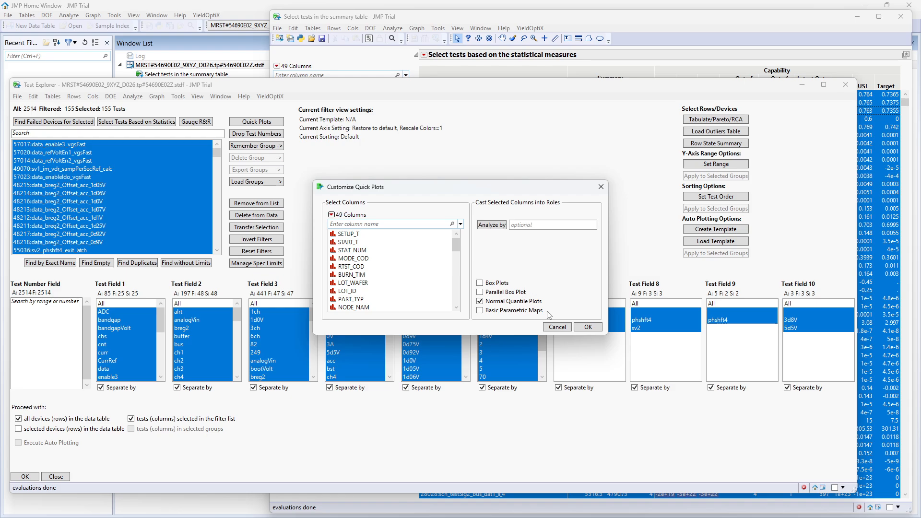
click(480, 310)
click(588, 327)
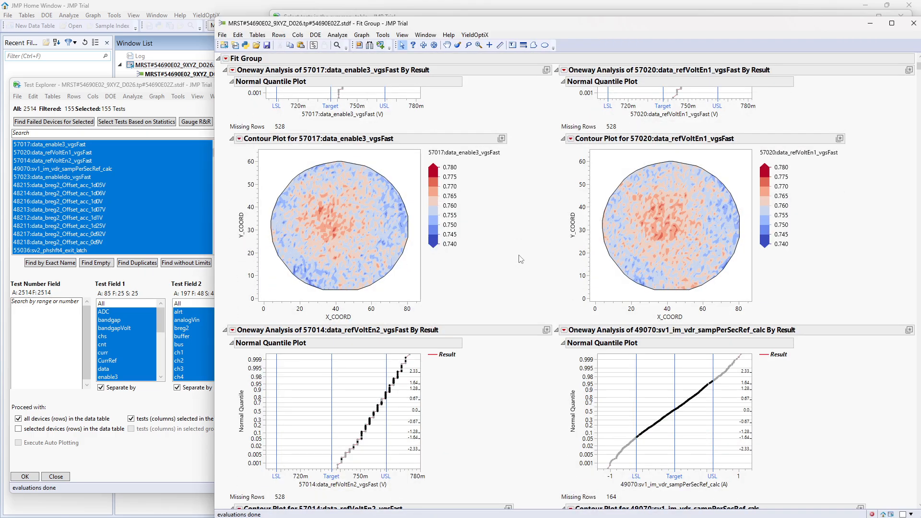
Arrange the Fit Group reports three across horizontally
scroll(523, 257, down, 10)
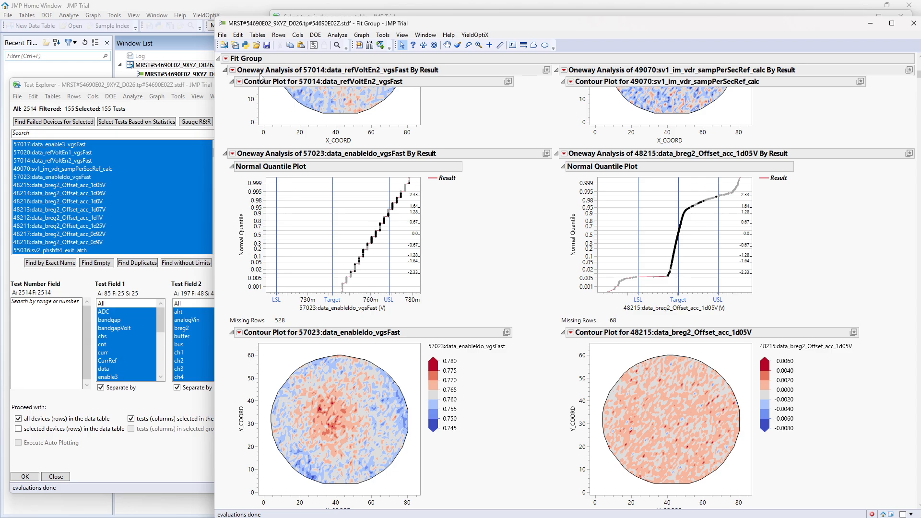
click(225, 59)
click(243, 80)
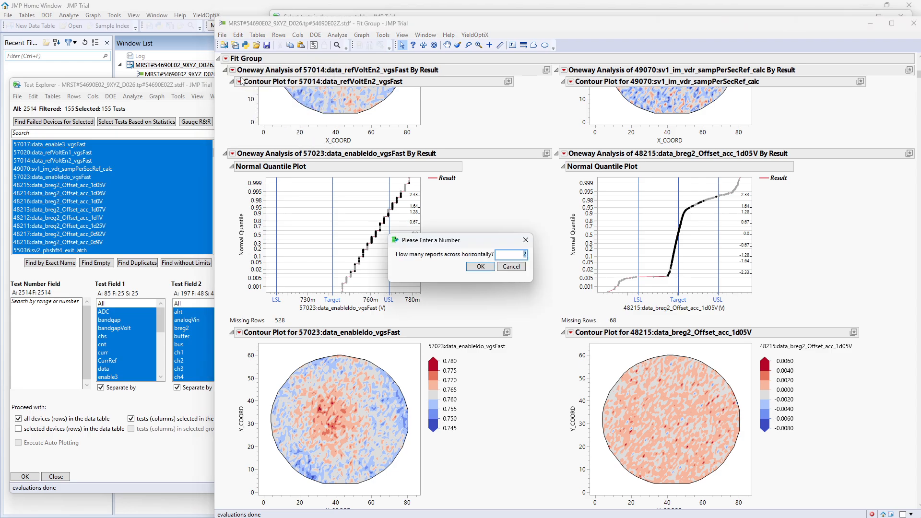
click(480, 266)
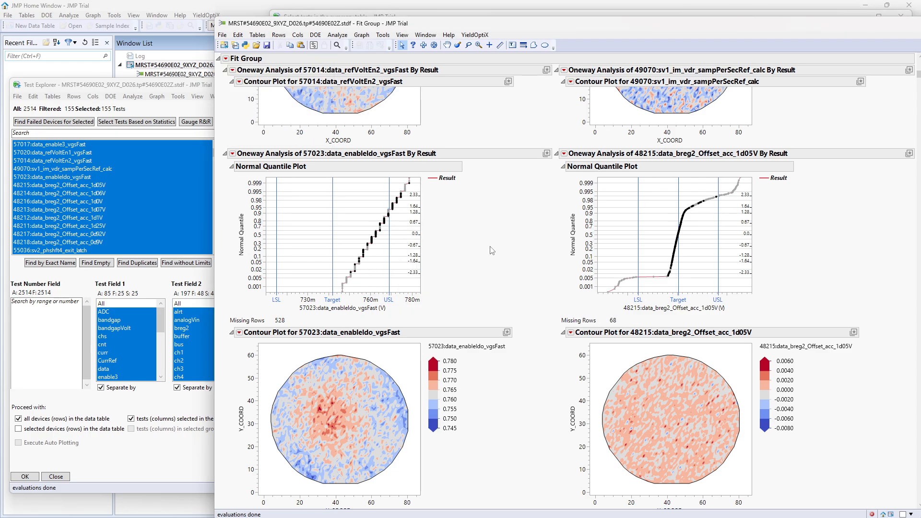
scroll(546, 208, down, 3)
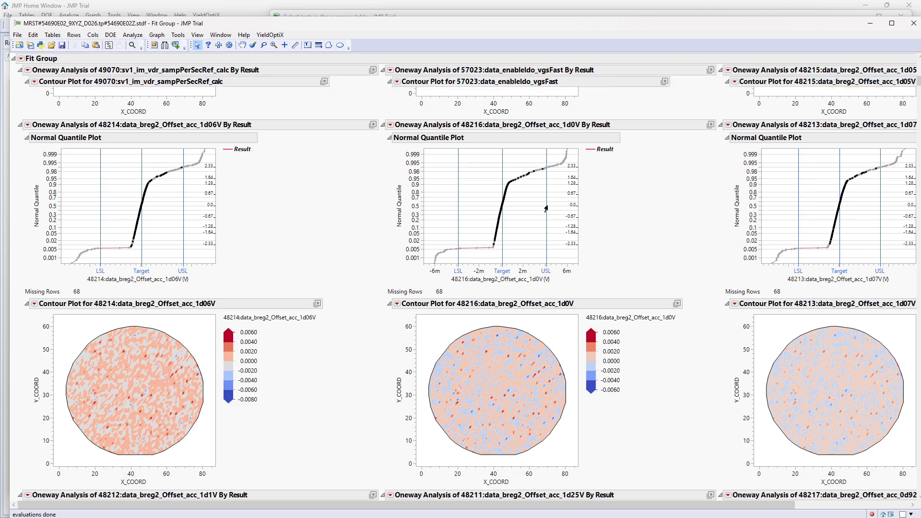
Select the points above USL in the 48216:data_breg2_Offset_acc_1d0V quantile plot, compare them in the other plots and close the report
drag(545, 125, 580, 94)
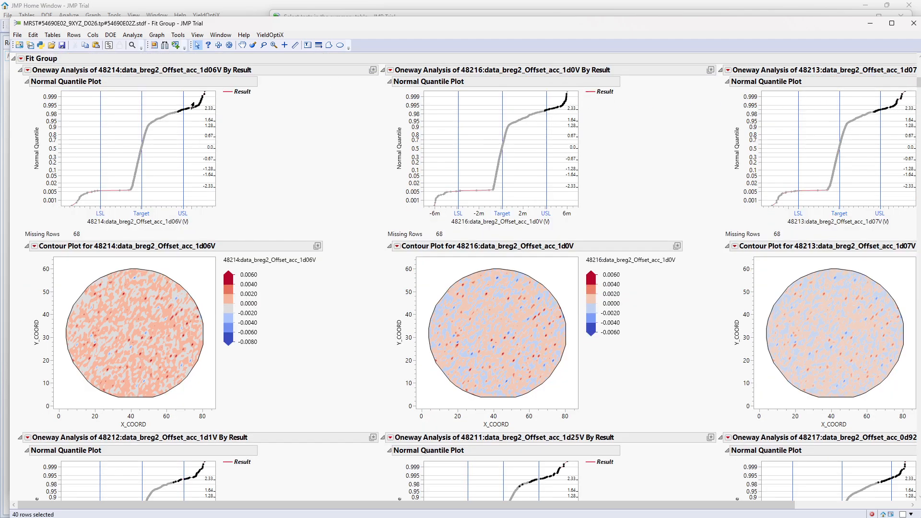
scroll(225, 178, down, 4)
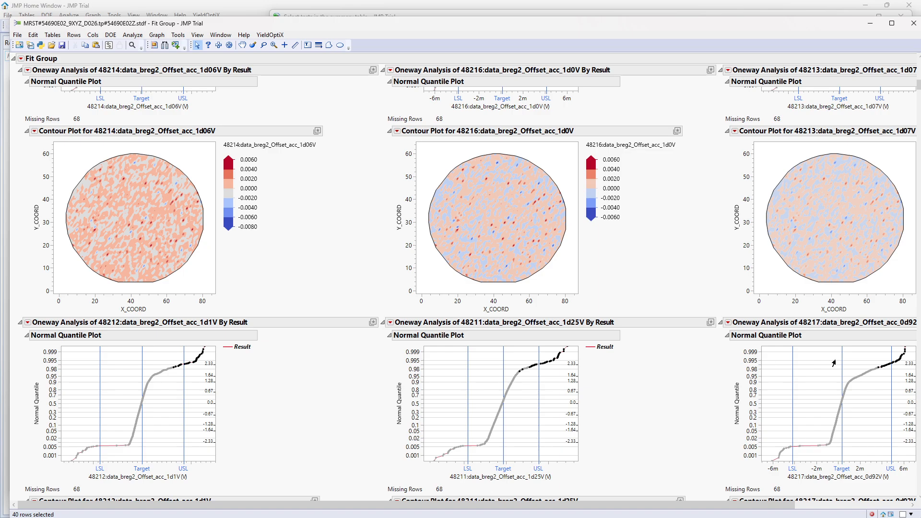
click(913, 23)
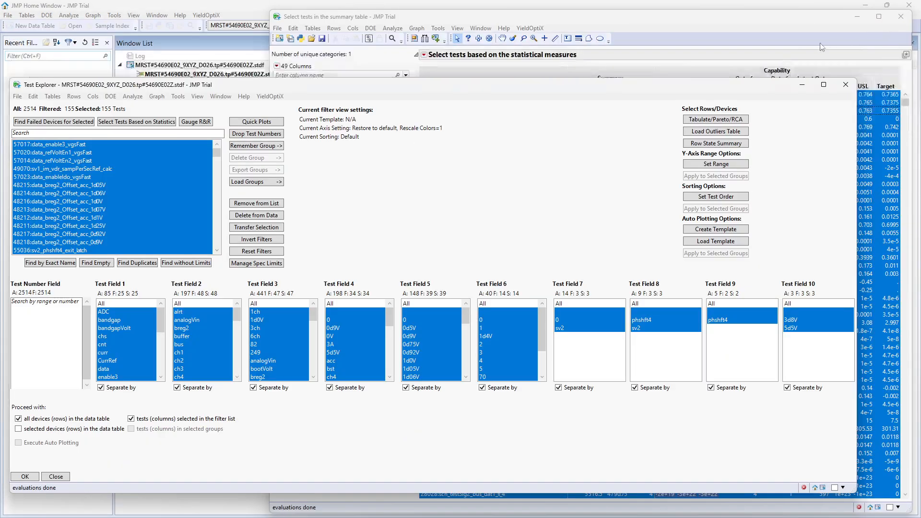
Return to the summary table, drill it down by SOFT_BIN, SBIN_PF and SBIN_NAM, and sort it by Out of Spec Count
click(693, 22)
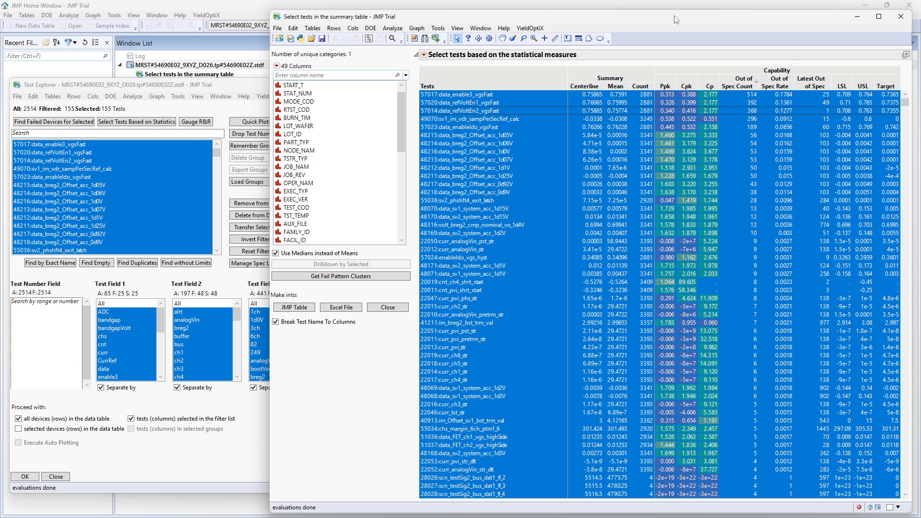
drag(676, 19, 659, 14)
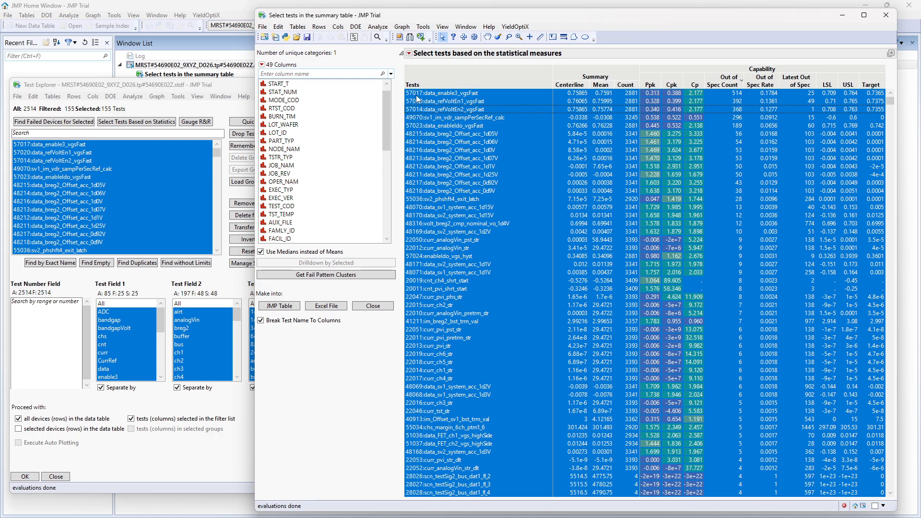
drag(386, 116, 387, 185)
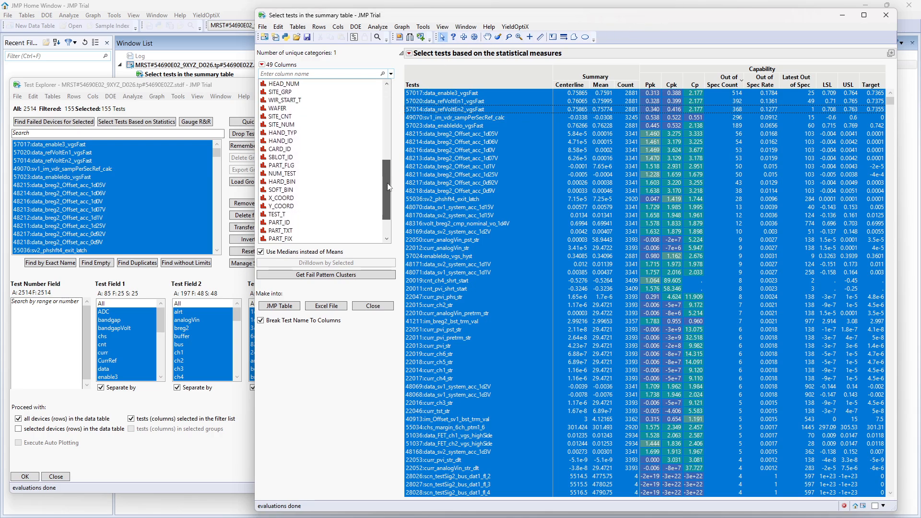
click(304, 76)
text(s)
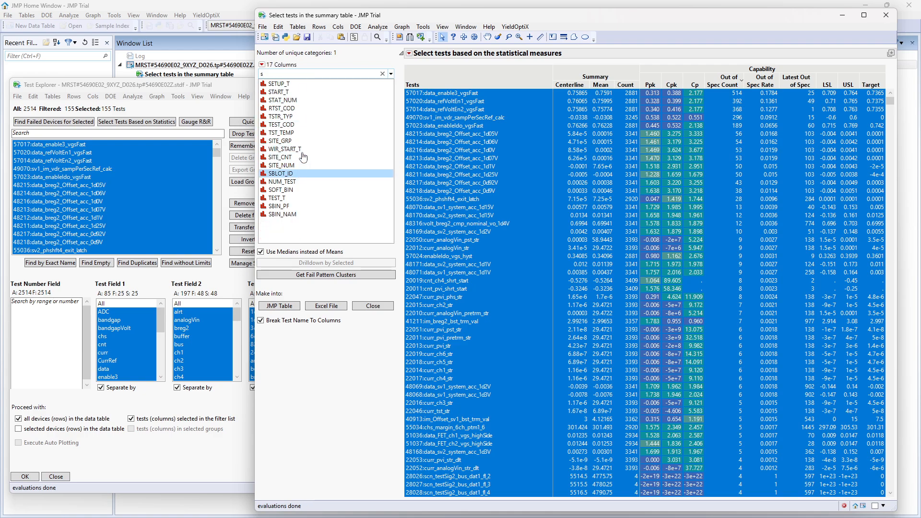
click(290, 190)
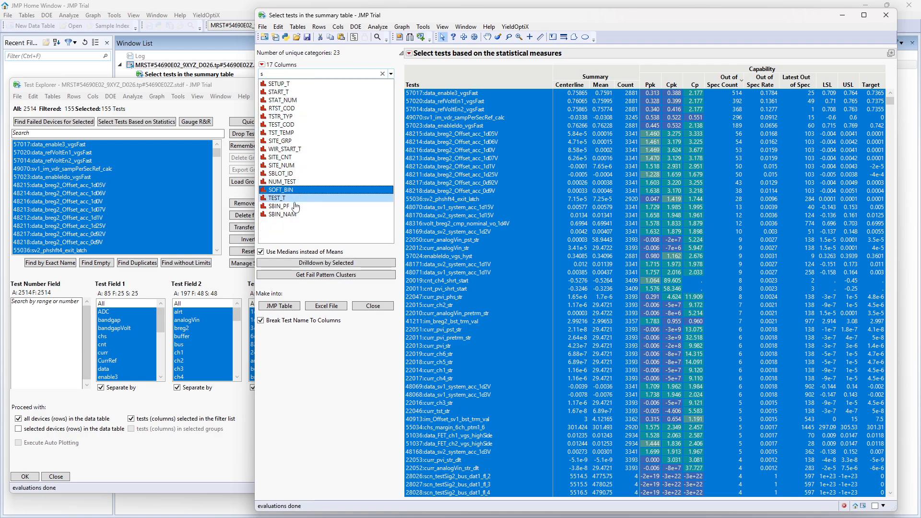
ctrl+click(295, 206)
ctrl+click(296, 214)
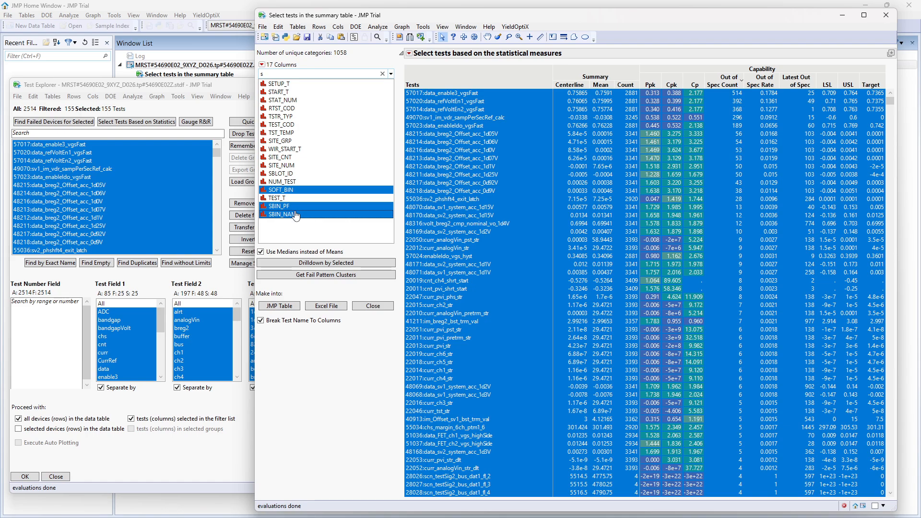
click(314, 262)
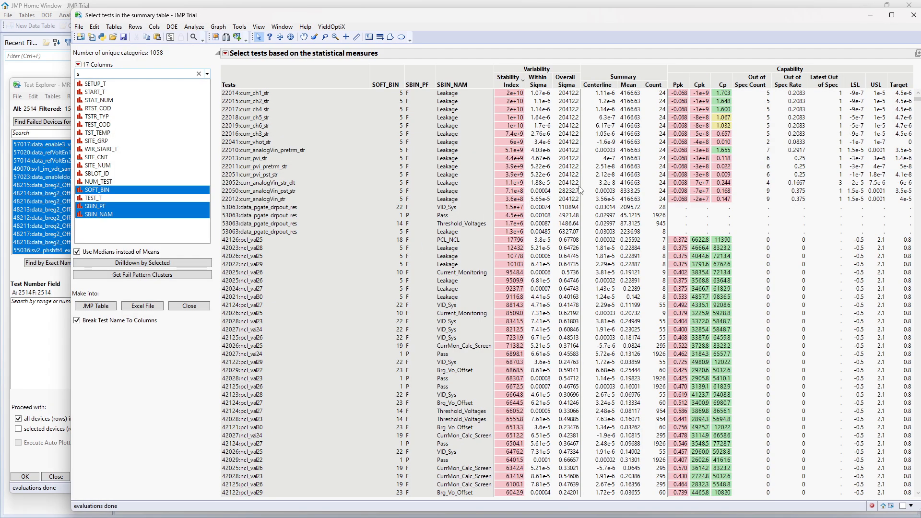
click(750, 81)
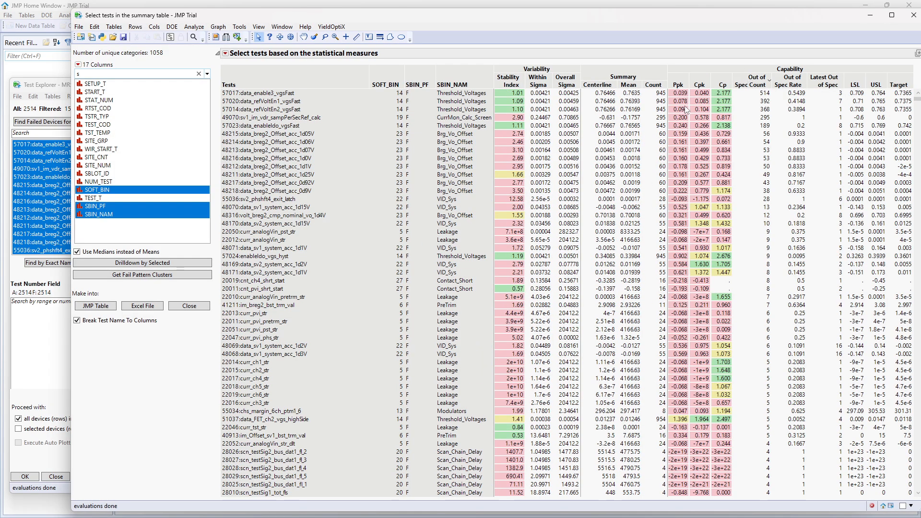
Filter the table on SBIN_NAM with the value "th" to keep only the Threshold_Voltages tests
right_click(455, 86)
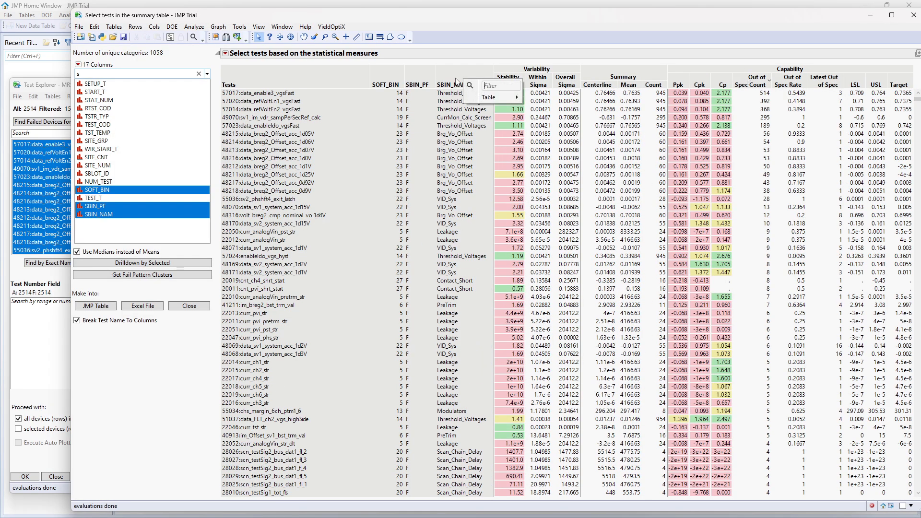
mouse_move(479, 99)
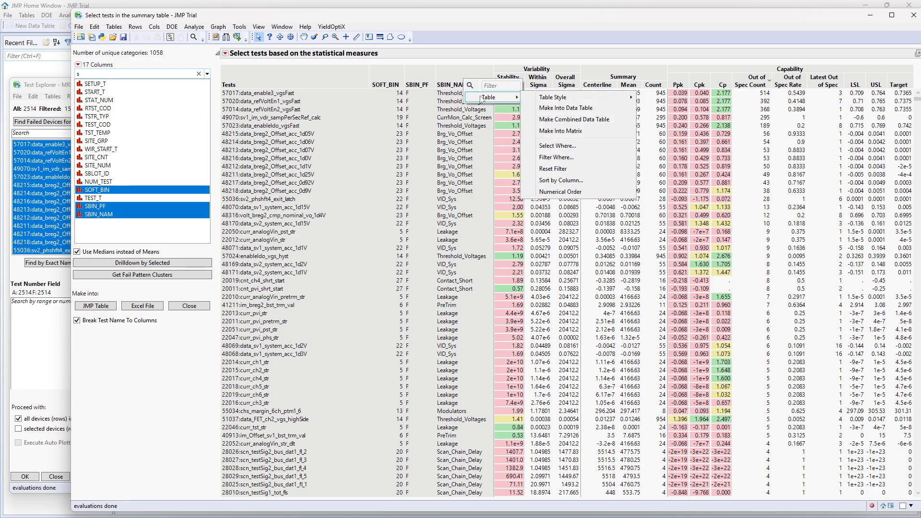
click(552, 157)
click(459, 226)
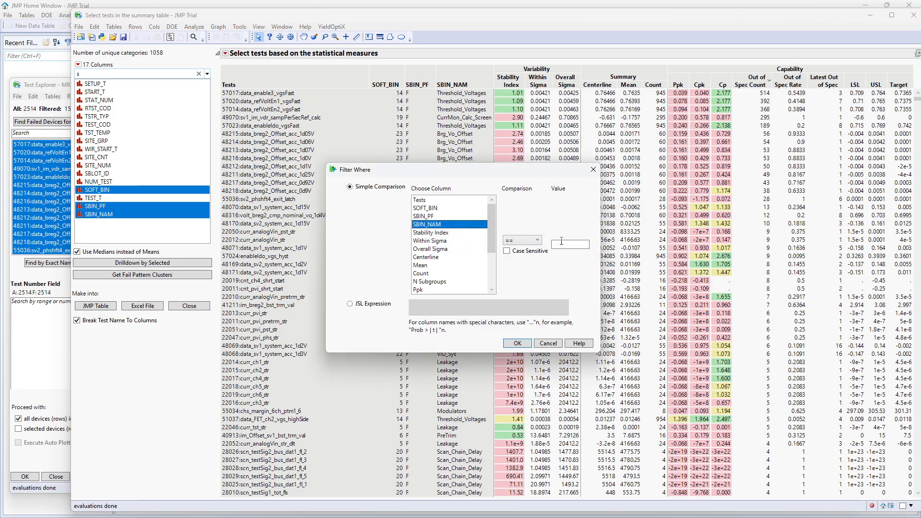
click(525, 240)
click(535, 267)
click(566, 245)
text(th)
click(517, 343)
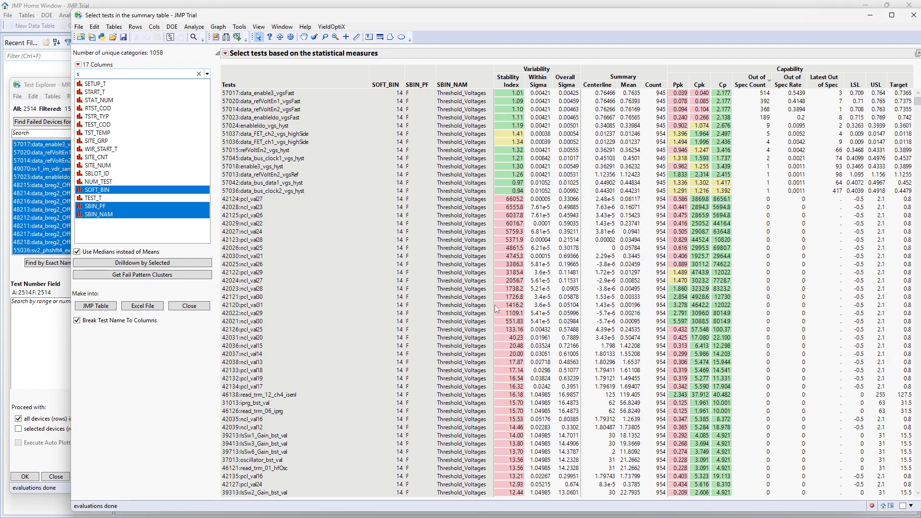
Select all Threshold_Voltages tests with an Out of Spec Count above 0 and return to Test Explorer
click(387, 93)
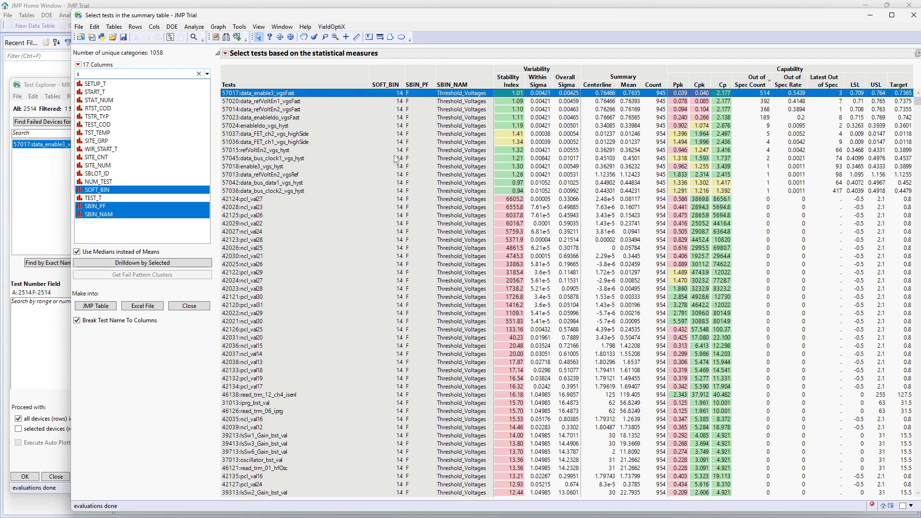
shift+click(385, 191)
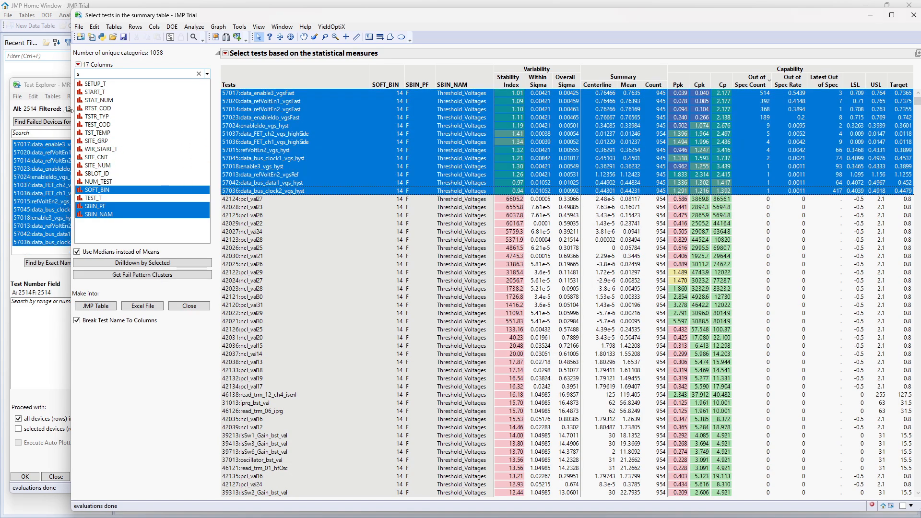
click(62, 82)
Generate Quick Plots for the filtered tests with only Box Plots, analyzed by SITE_NUM
click(246, 122)
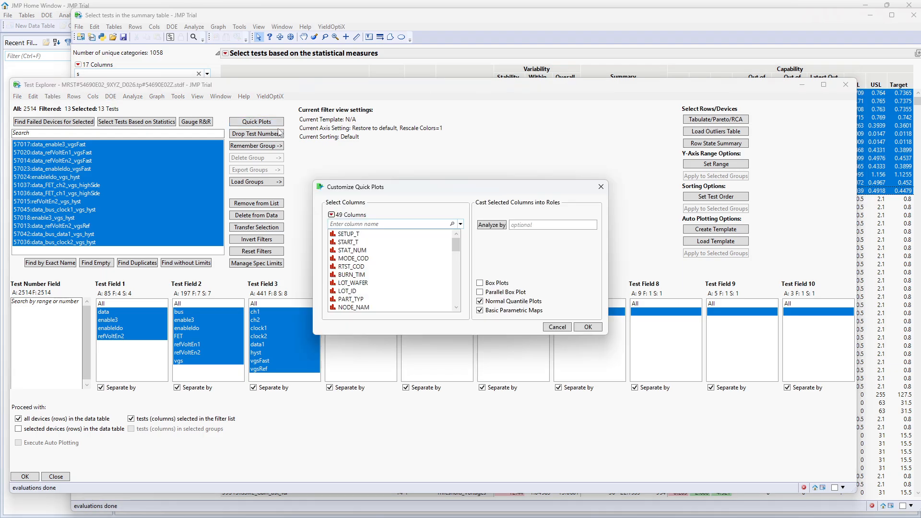
click(479, 283)
click(480, 302)
click(383, 224)
text(si)
click(365, 249)
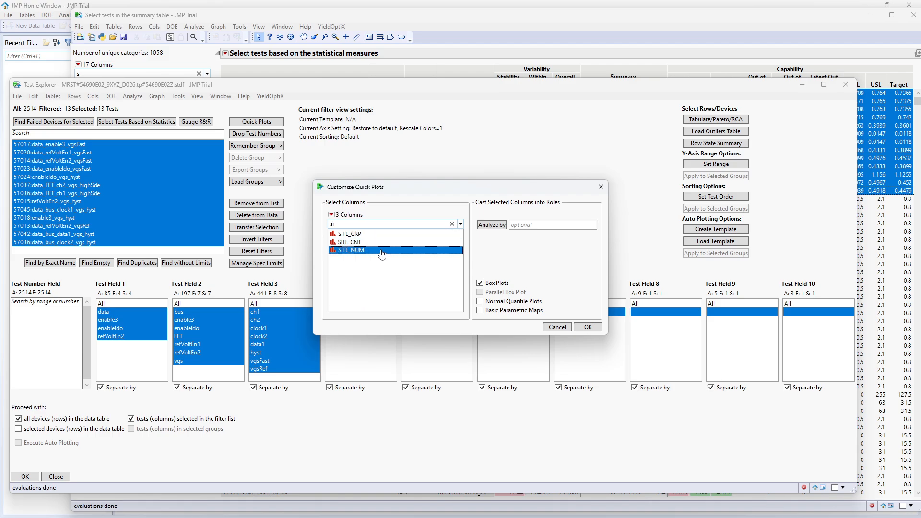
drag(365, 250, 532, 231)
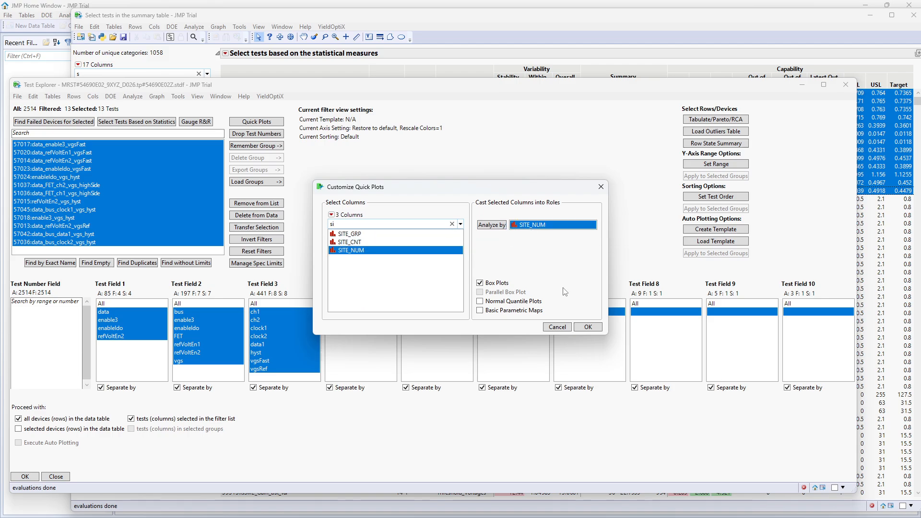
click(588, 326)
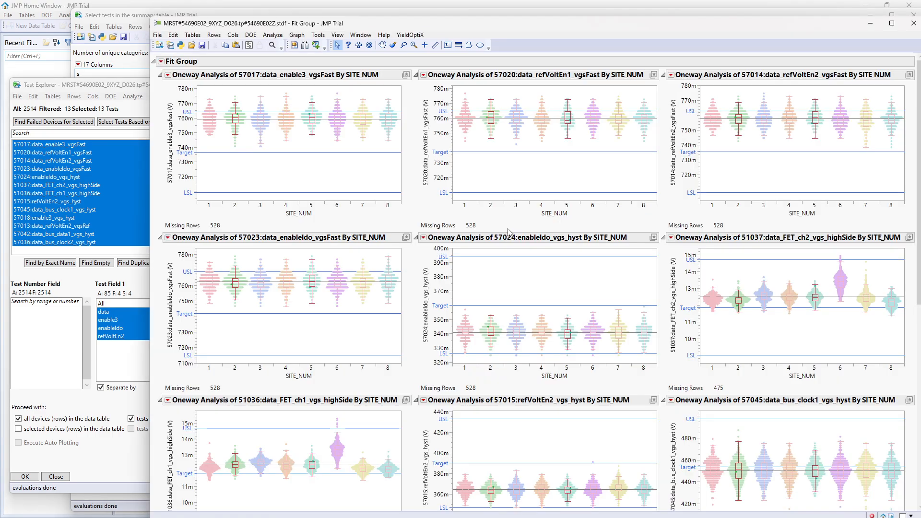
Select the high points around site 6 in the 51037:data_FET_ch2_vgs_highSide plot, view them on a basic wafer map and close both reports
drag(792, 251, 870, 283)
click(410, 35)
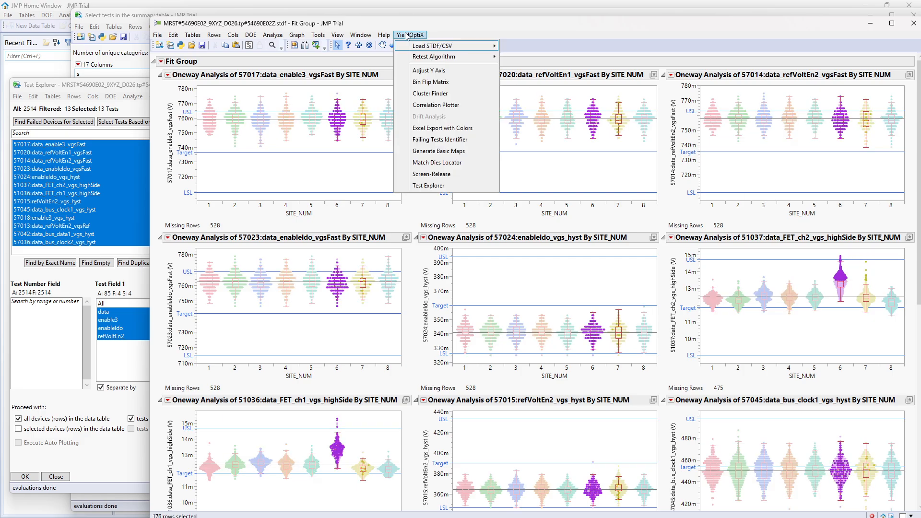
click(409, 151)
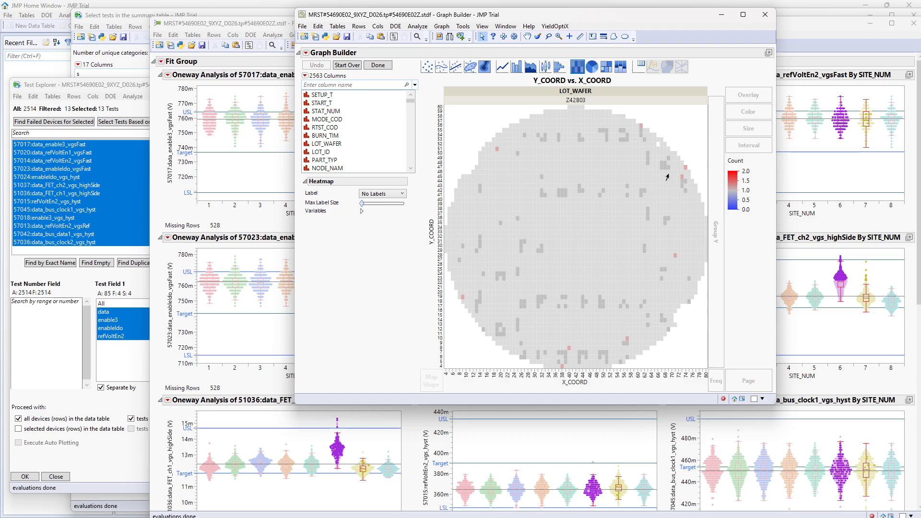
click(765, 15)
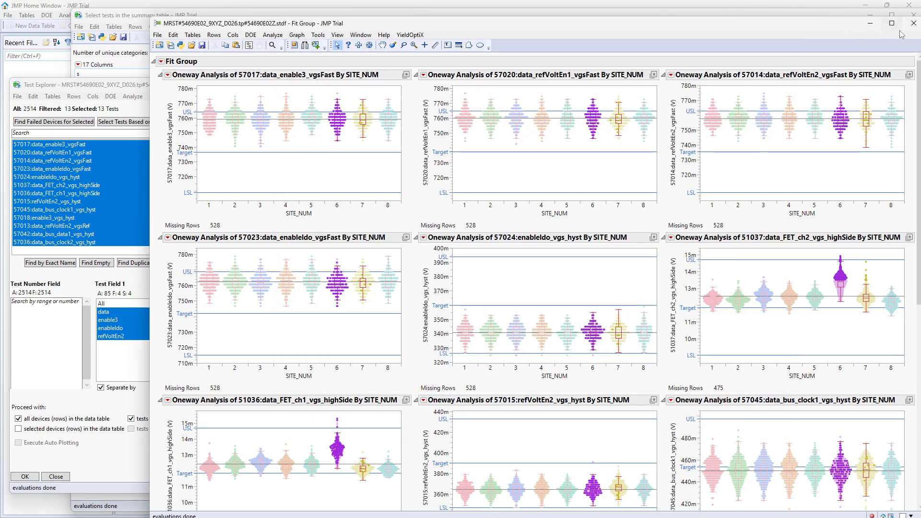
click(912, 24)
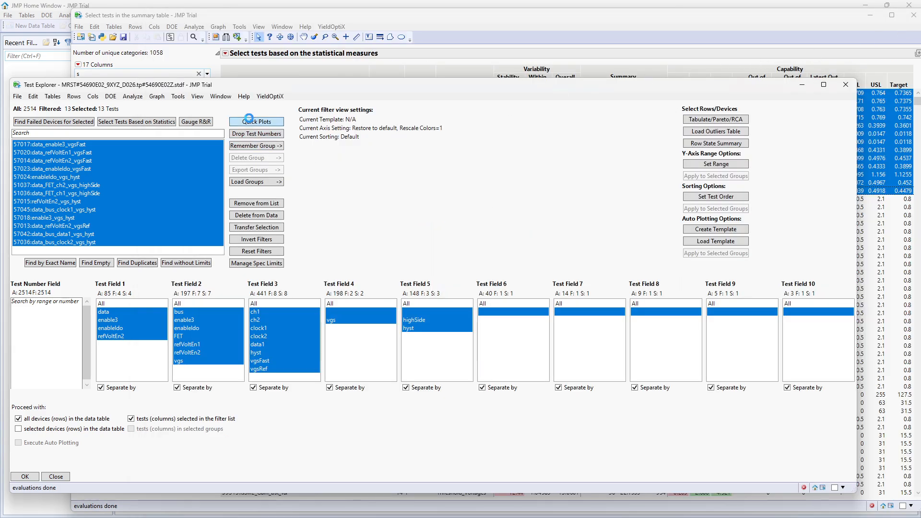
Generate Quick Plots for the same tests as a Run Chart analyzed by PART_ID
click(251, 121)
click(366, 223)
text(Pa)
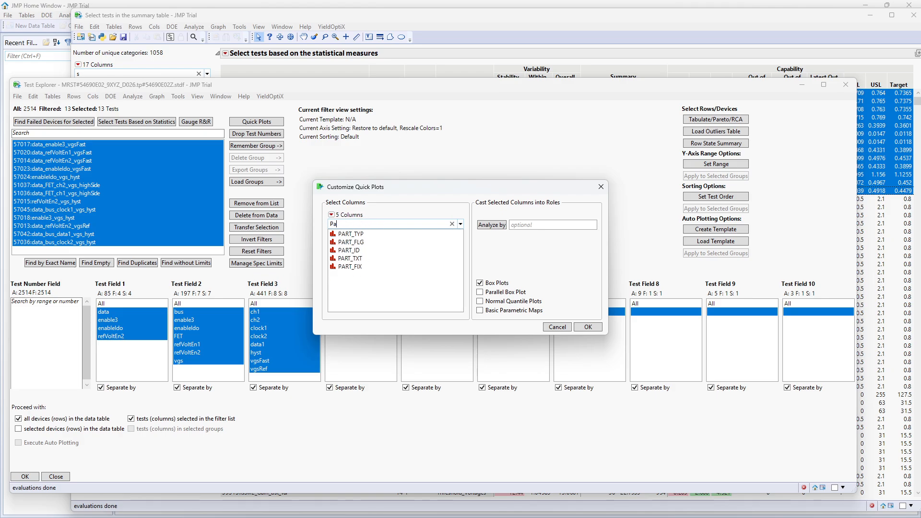
text(rt)
click(363, 250)
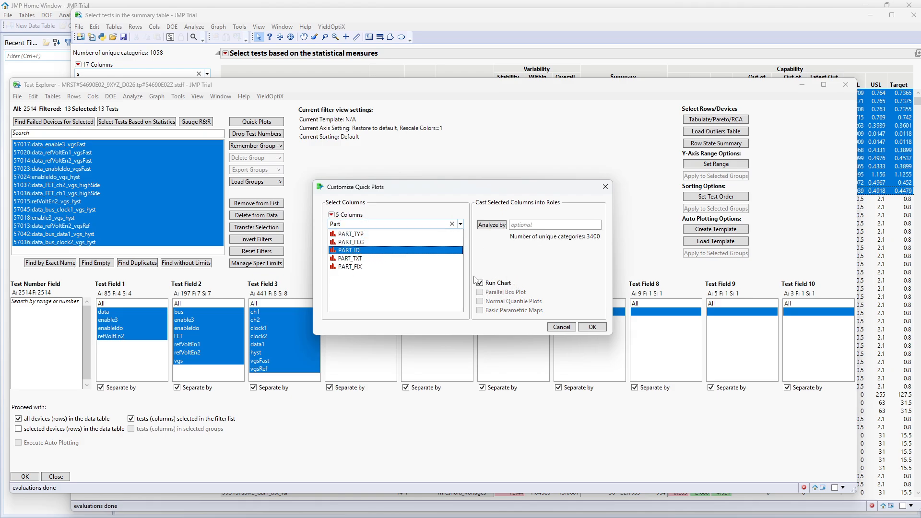
click(498, 225)
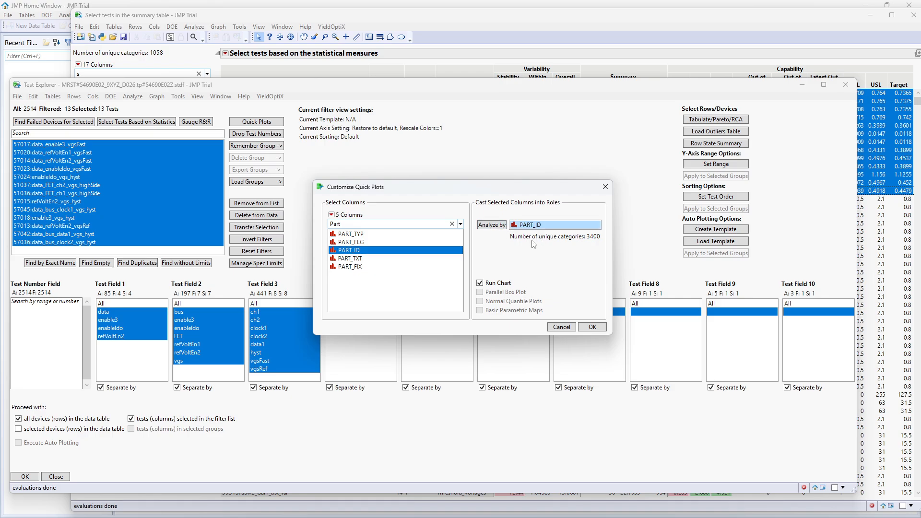
click(591, 328)
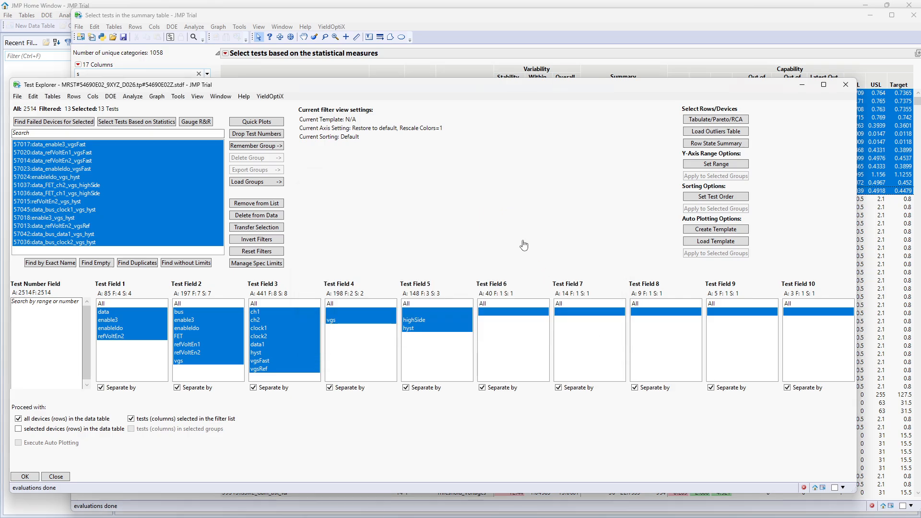
Examine the run charts for data_FET_ch2_vgs_highSide and data_FET_ch1_vgs_highSide, and close the report
scroll(528, 178, up, 15)
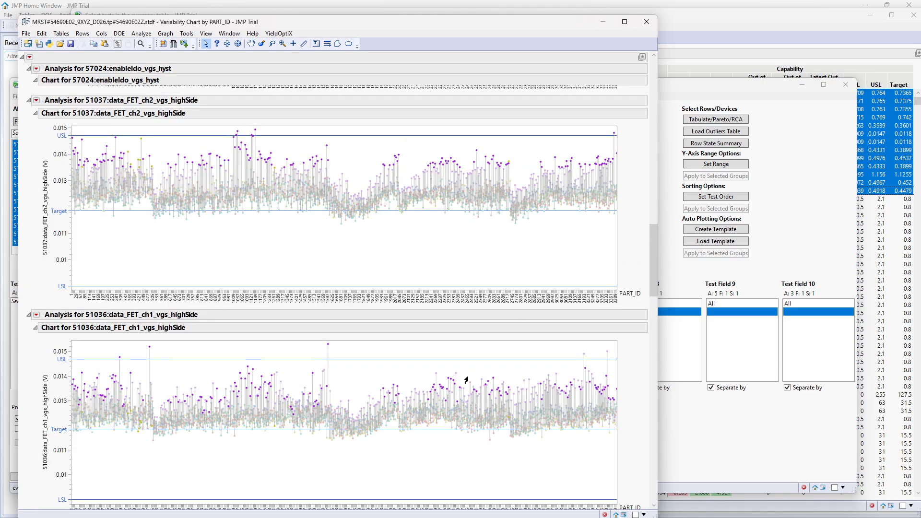
drag(466, 380, 443, 361)
click(634, 22)
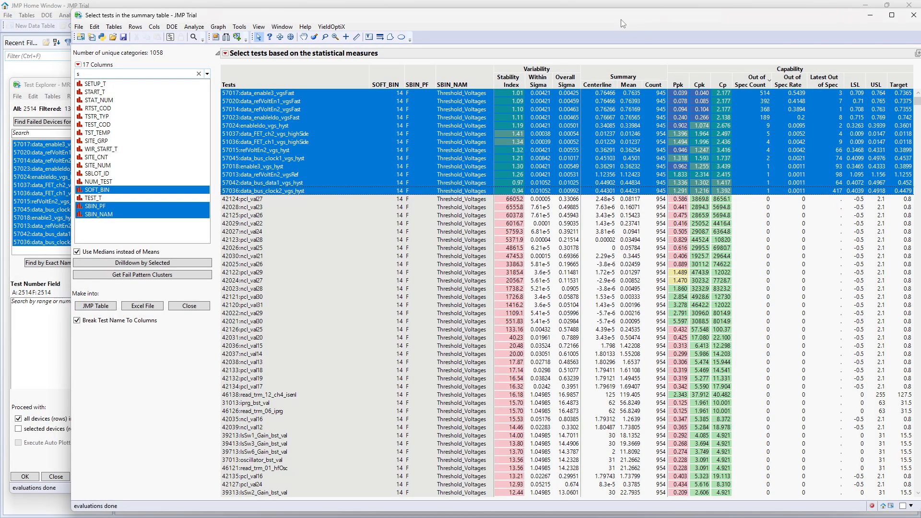
Reset the summary table's filter to show the tests of all soft bins
right_click(475, 87)
mouse_move(499, 166)
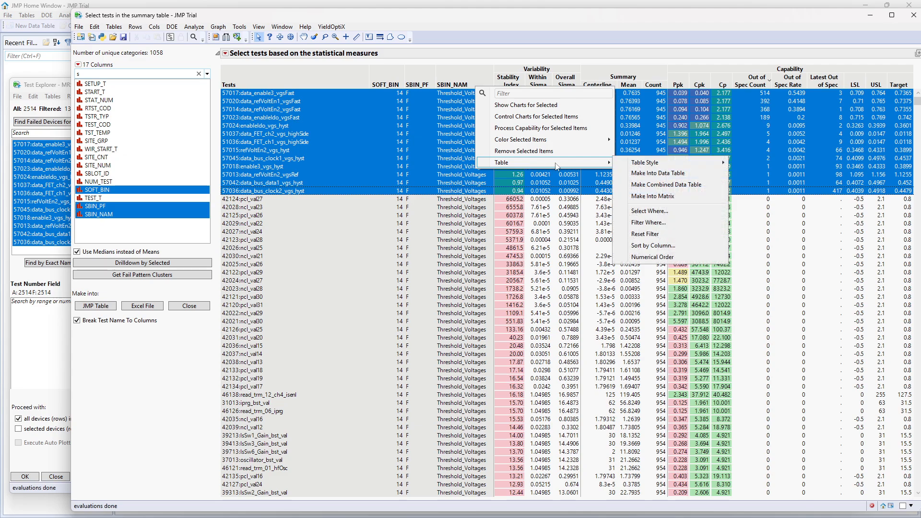
click(641, 241)
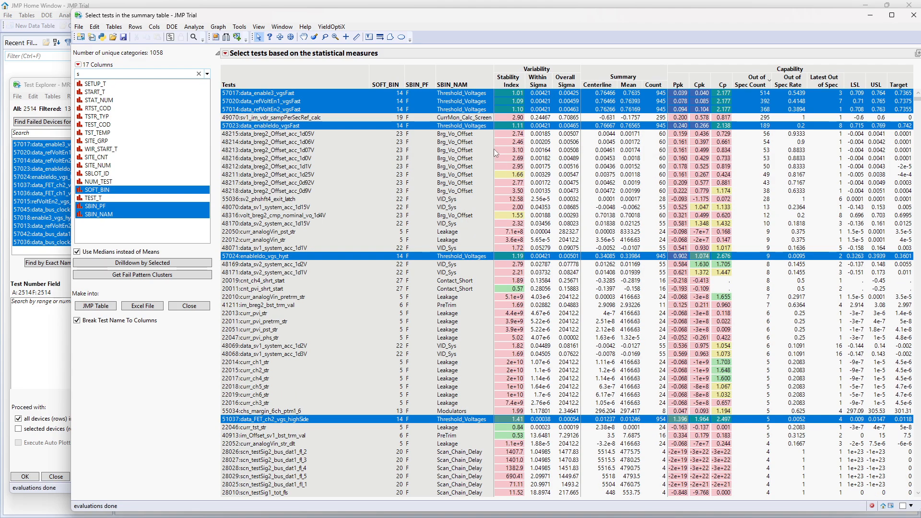
scroll(495, 148, down, 1)
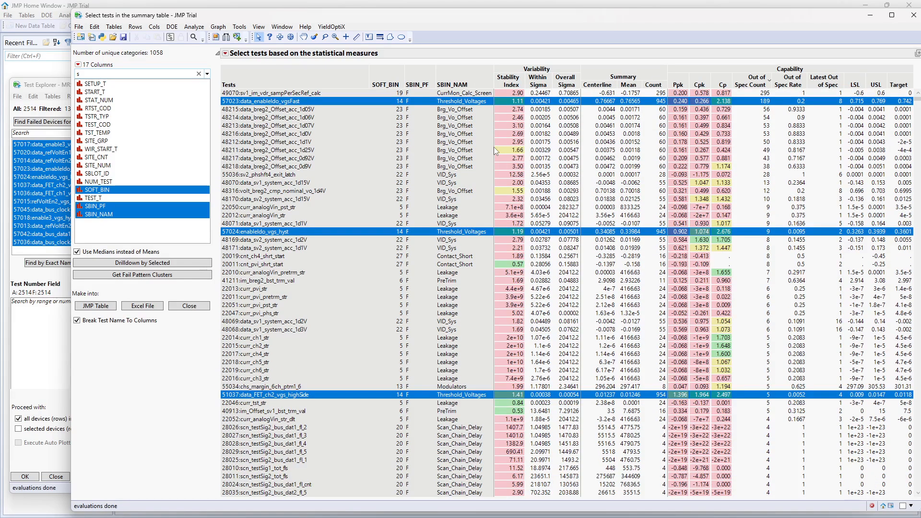
scroll(494, 148, up, 1)
Select the consecutive Brg_Vo_Offset tests from 48215:data_breg2_Offset_acc_1d05V through 48218:data_breg2_Offset_acc_0d9V and switch to Test Explorer
click(313, 135)
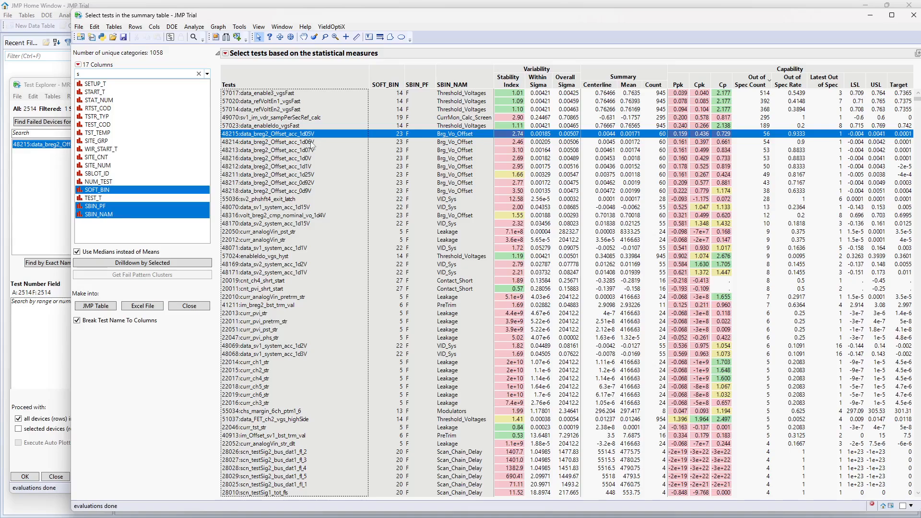
shift+click(309, 191)
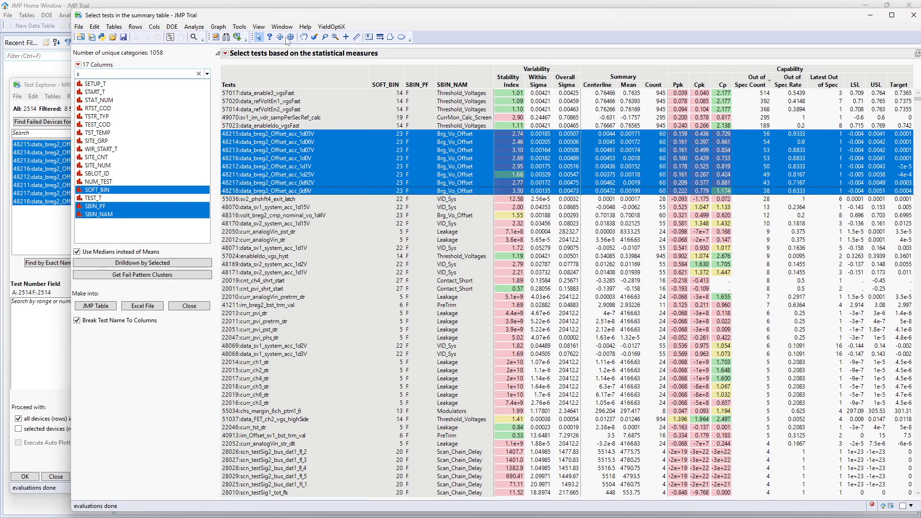
drag(291, 18, 379, 21)
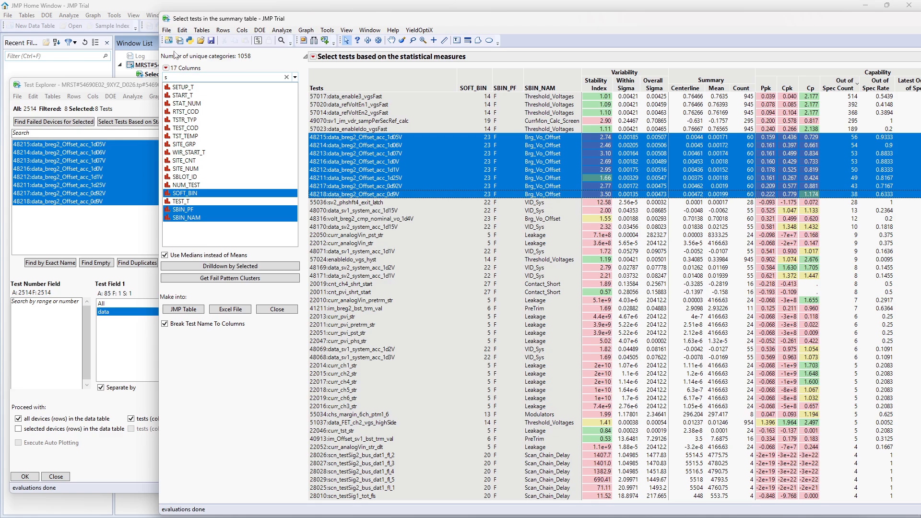
click(120, 86)
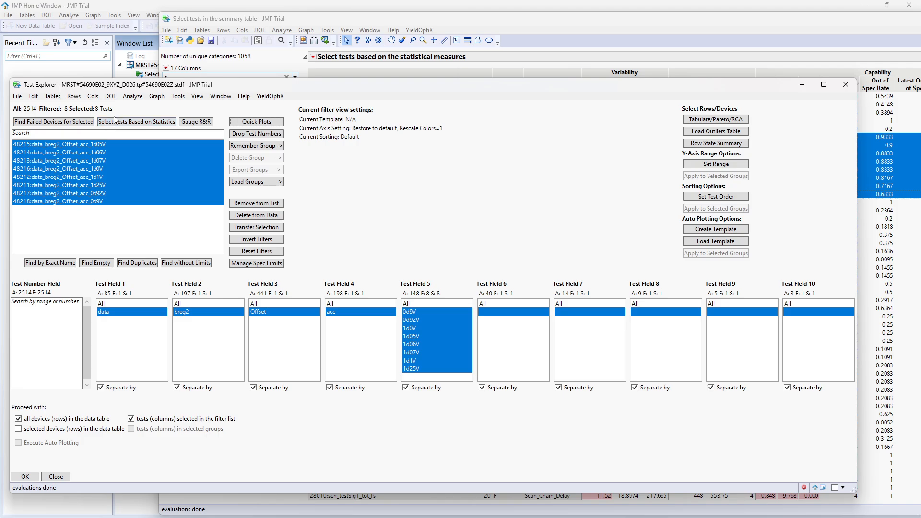
Include all Test Field 5 values in the data_breg2_Offset_acc filter and generate a Parallel Box Plot of the selected tests with Quick Plots
click(406, 304)
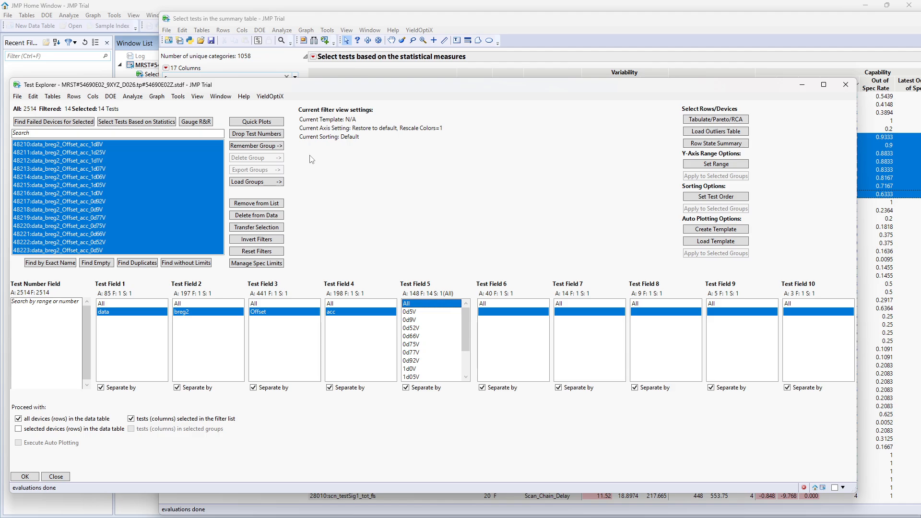
click(276, 124)
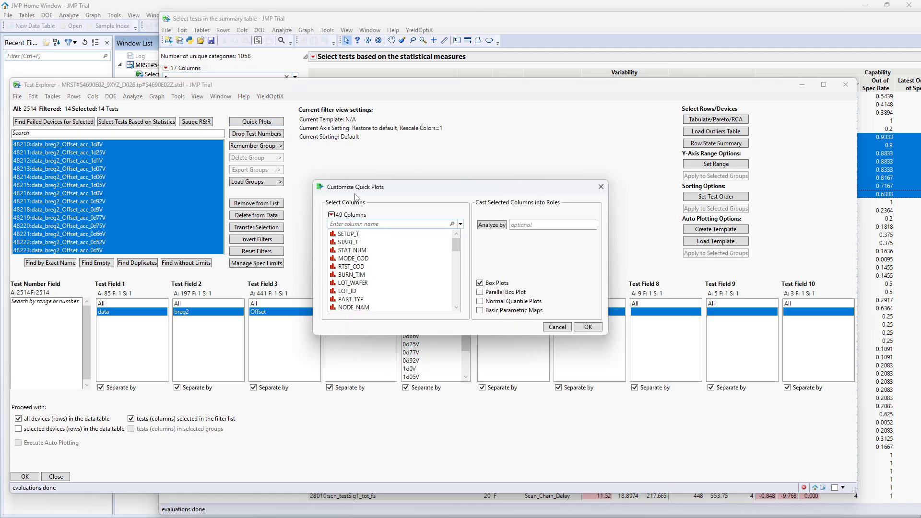
click(497, 294)
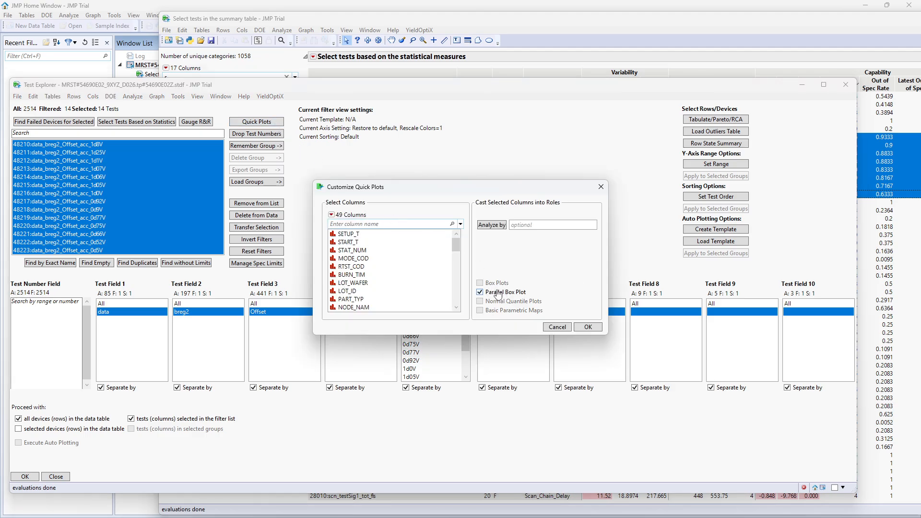
click(584, 327)
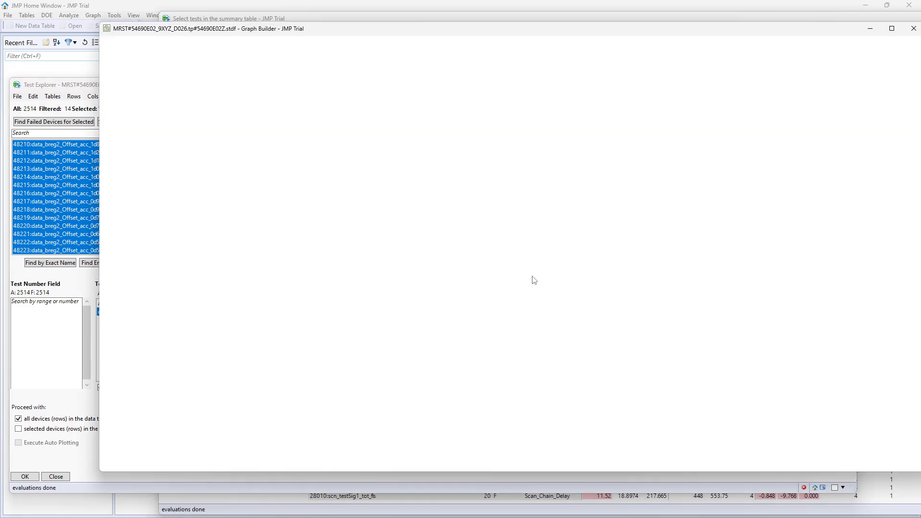
drag(417, 31, 356, 27)
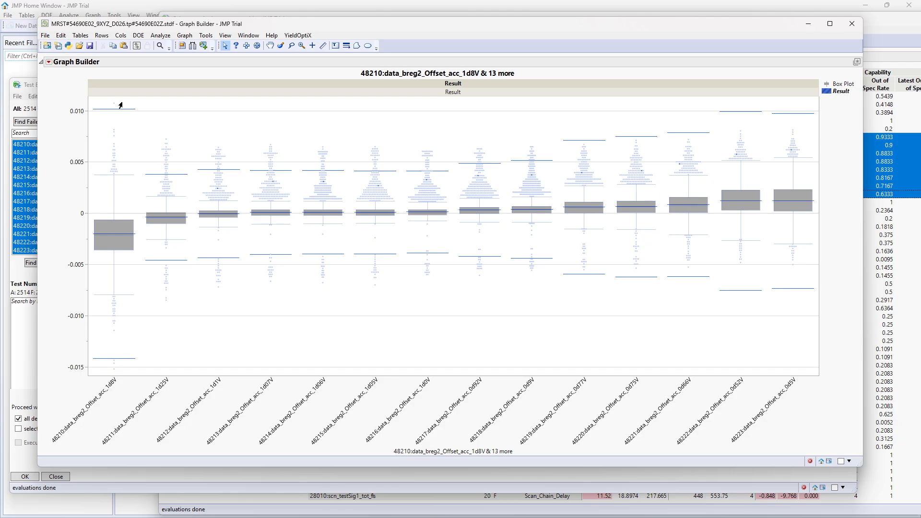
click(151, 119)
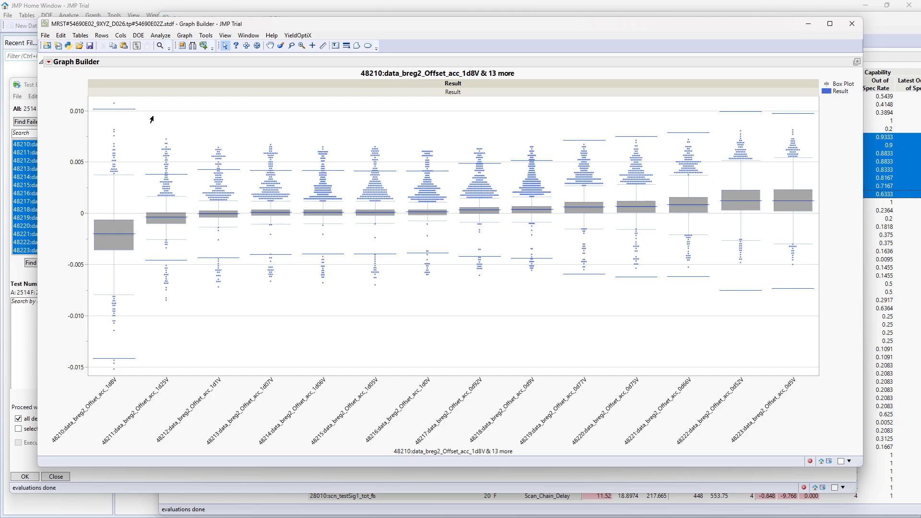
Show the Graph Builder control panel, change the box plots to points, and select the points above the upper limit of 48211:data_breg2_Offset_acc_1d25V
click(48, 62)
click(72, 72)
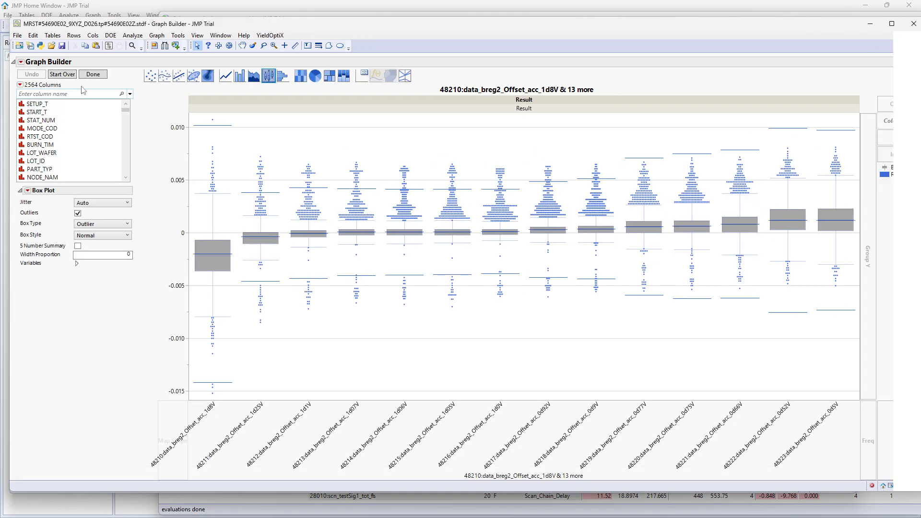
click(150, 76)
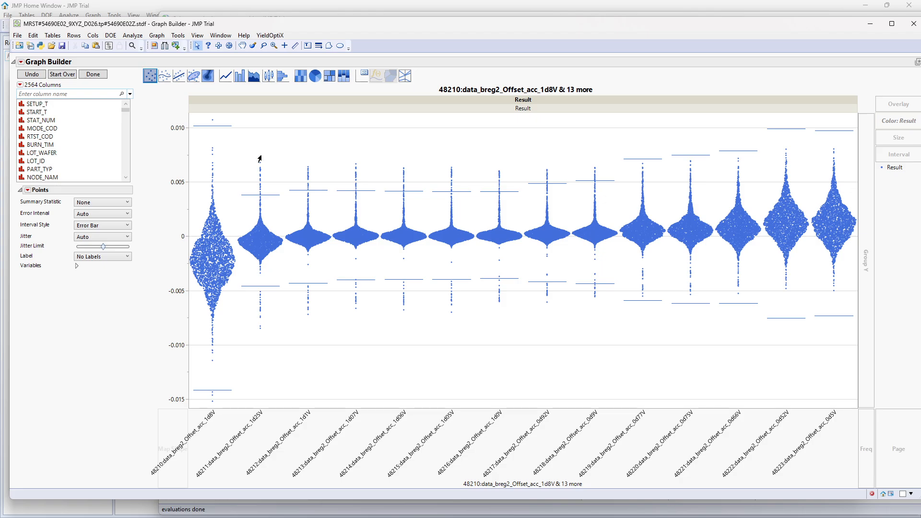
drag(247, 149, 270, 194)
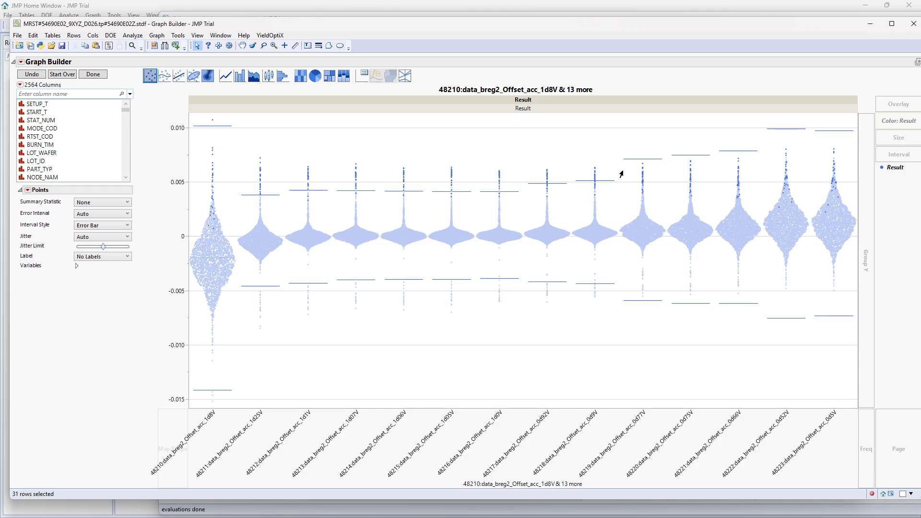
Find the failed devices for the selected tests in Test Explorer, selecting them in the data table, forgetting the current selection and creating a P_F column
drag(445, 27, 569, 31)
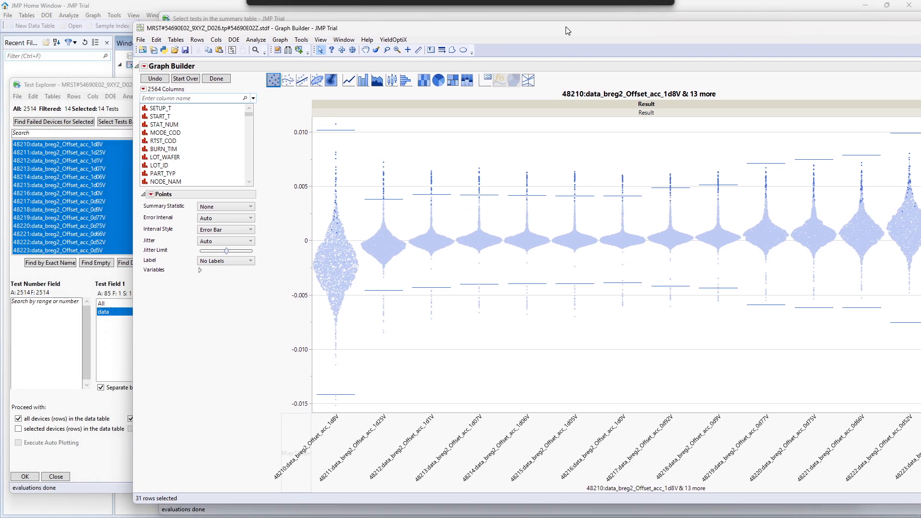
click(72, 123)
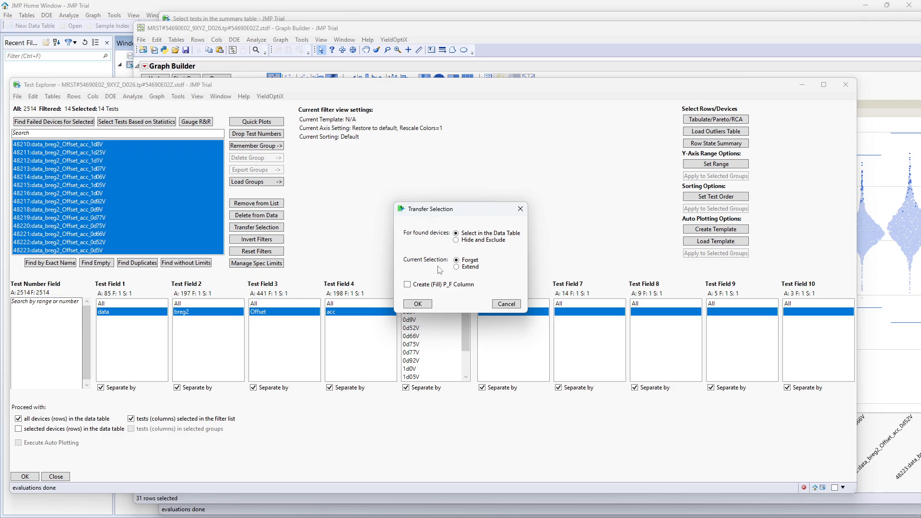
click(421, 303)
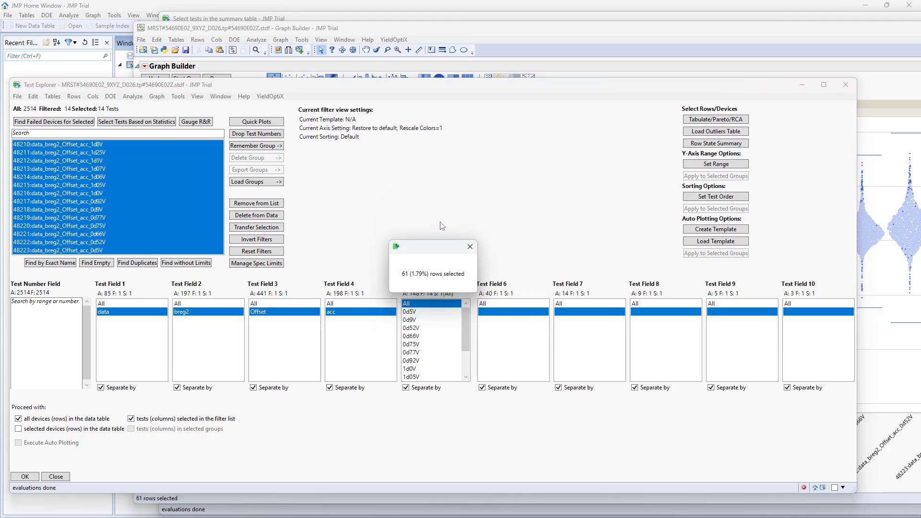
click(469, 246)
Color the Graph Builder points by the P_F column and clear the highlighting of the failing devices
click(341, 30)
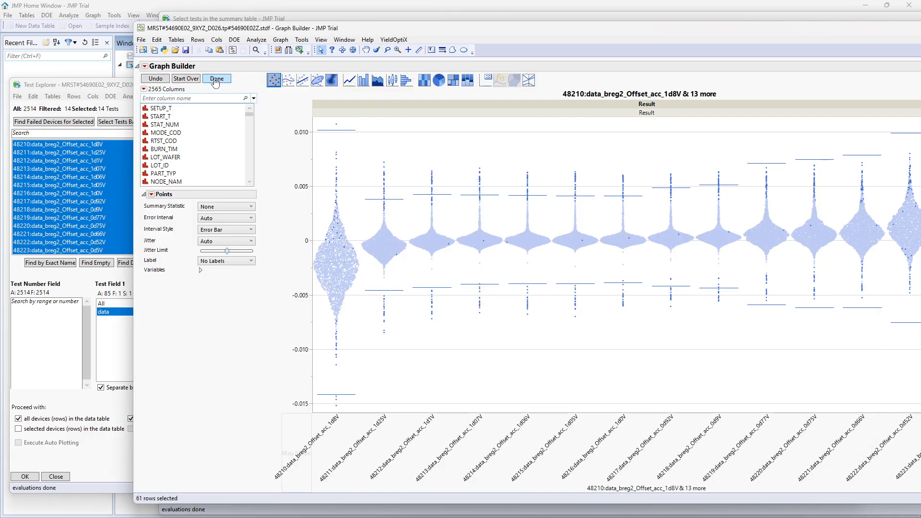
click(194, 98)
text(P_F)
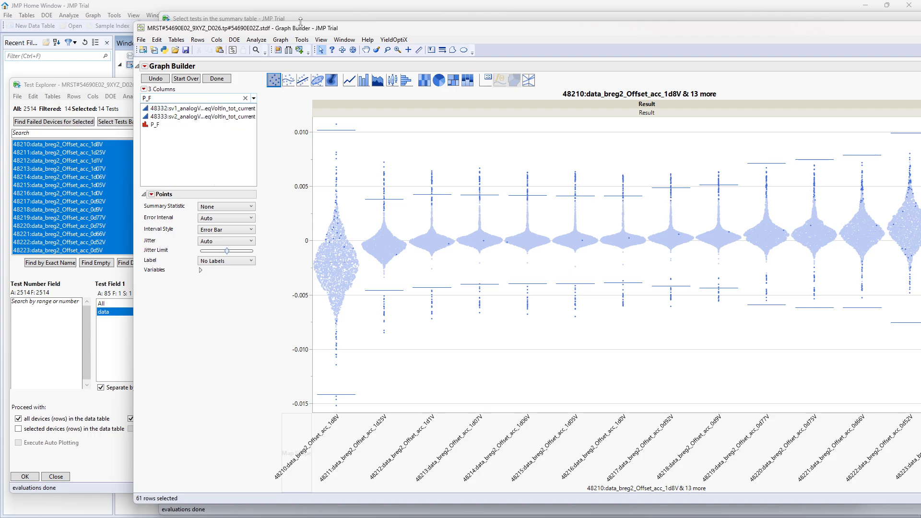
drag(301, 28, 191, 19)
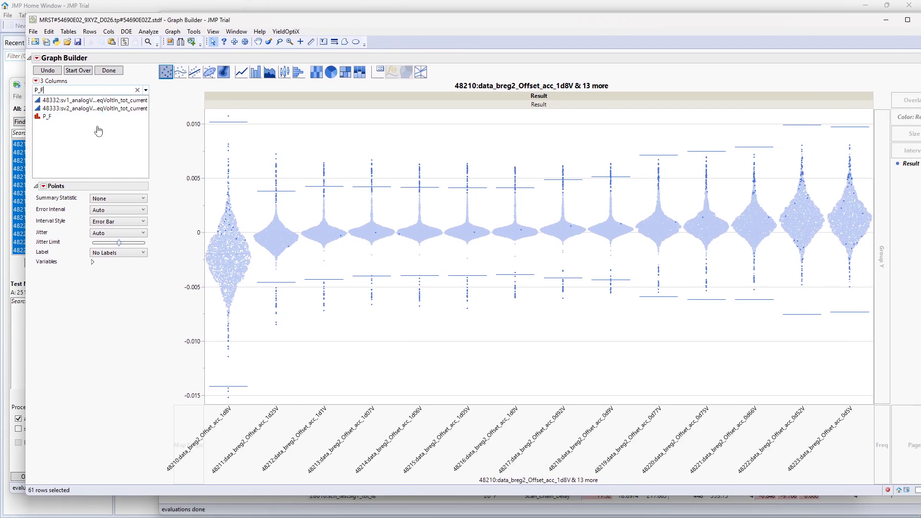
click(54, 118)
drag(53, 119, 908, 120)
drag(779, 24, 753, 25)
click(880, 183)
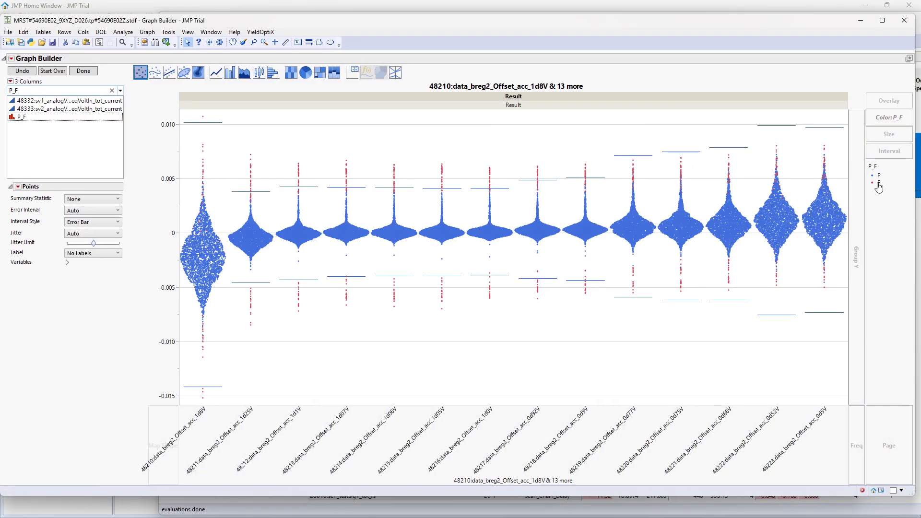